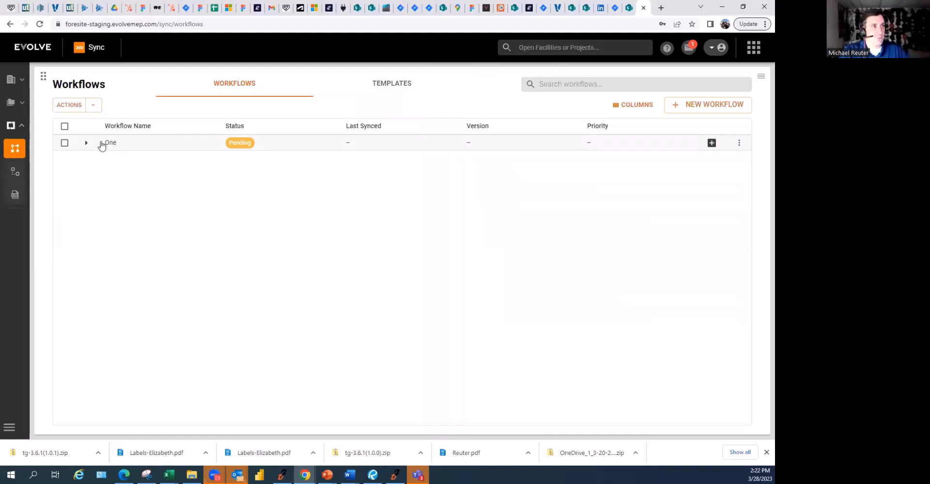
Create a new workflow named "Webinar" with the mapping name "0328 Sharepoint Demo" and no template.
left_click(691, 106)
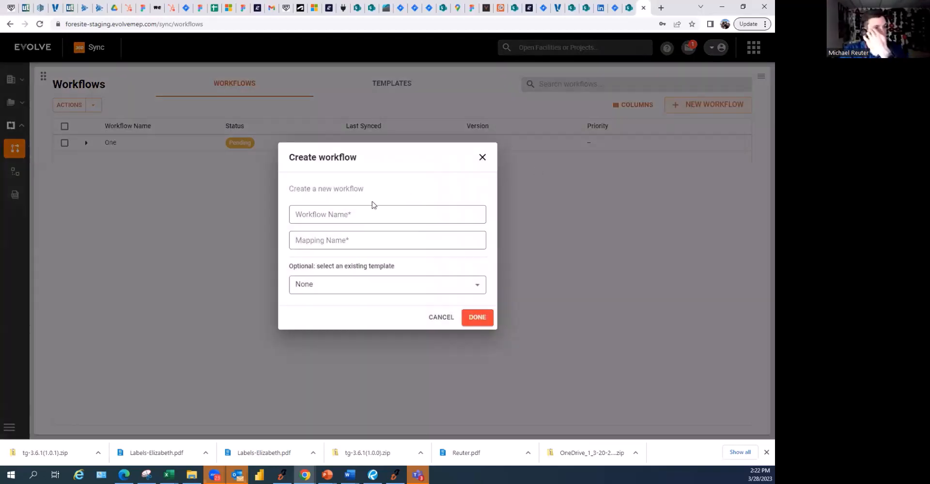
left_click(361, 214)
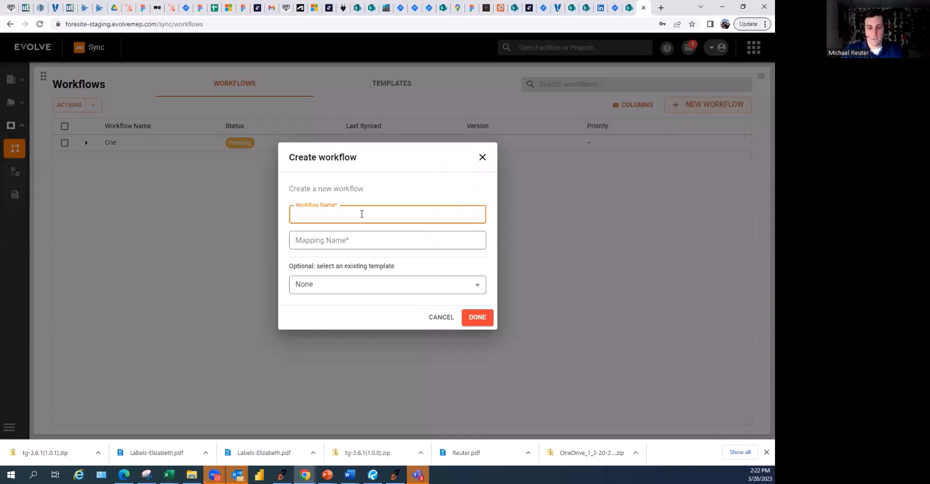
left_click(371, 237)
type("3")
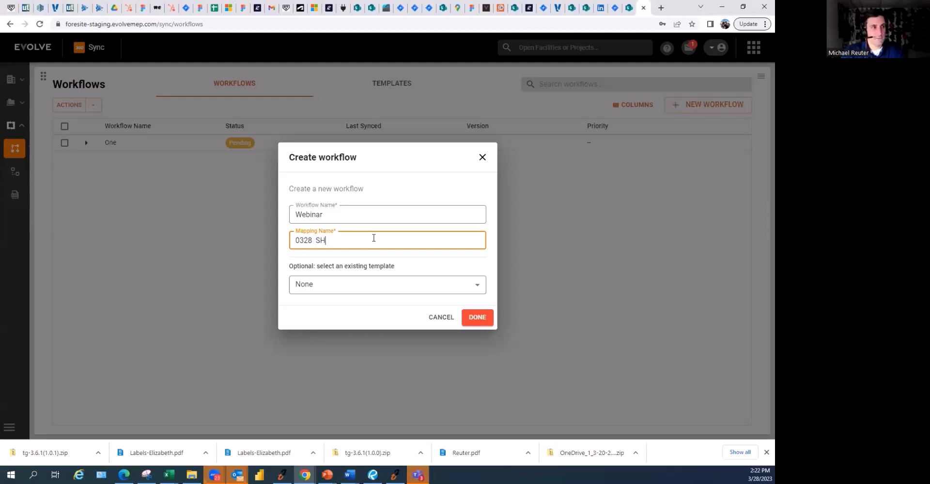
type("28 Sharepo")
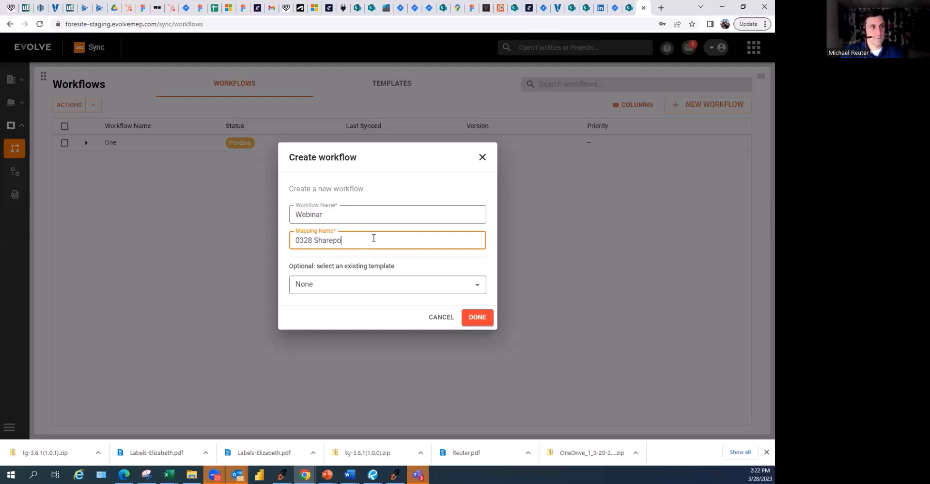
type("int Demo")
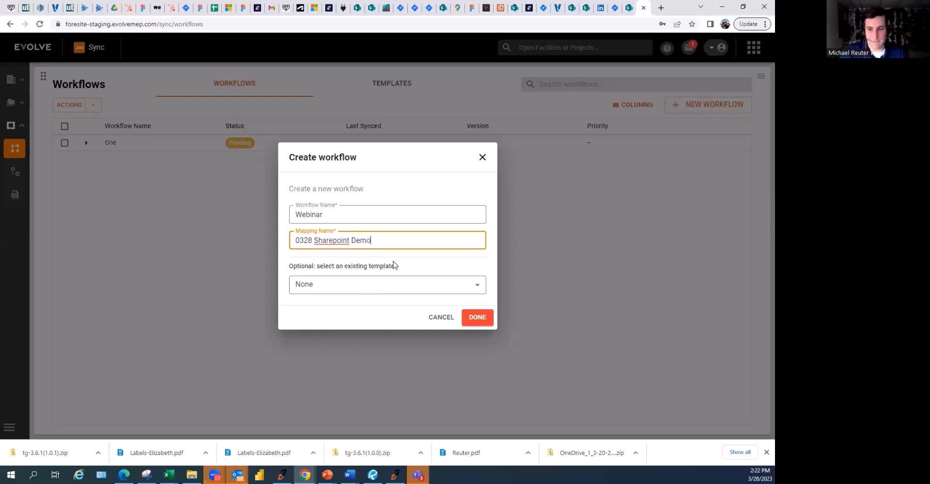
left_click(481, 318)
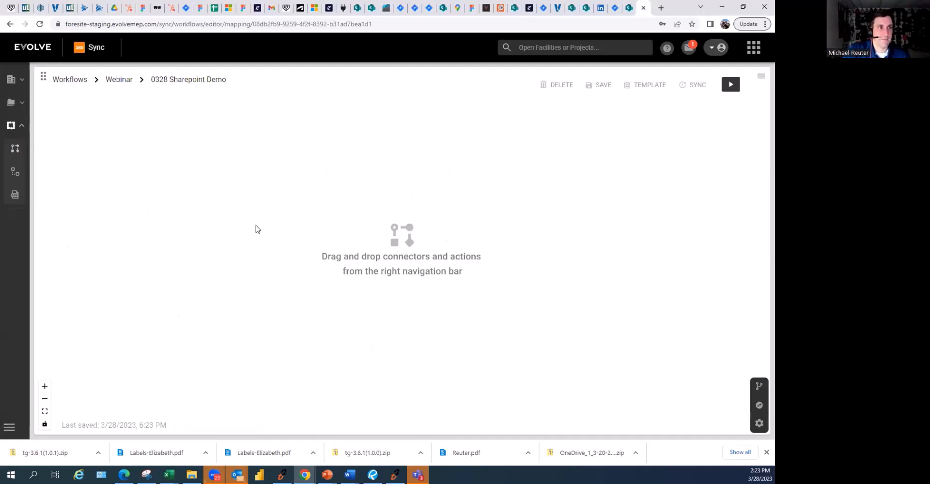
Place SharePoint, Procore and ACC connectors on the empty mapping canvas, keeping their default aliases.
left_click(758, 386)
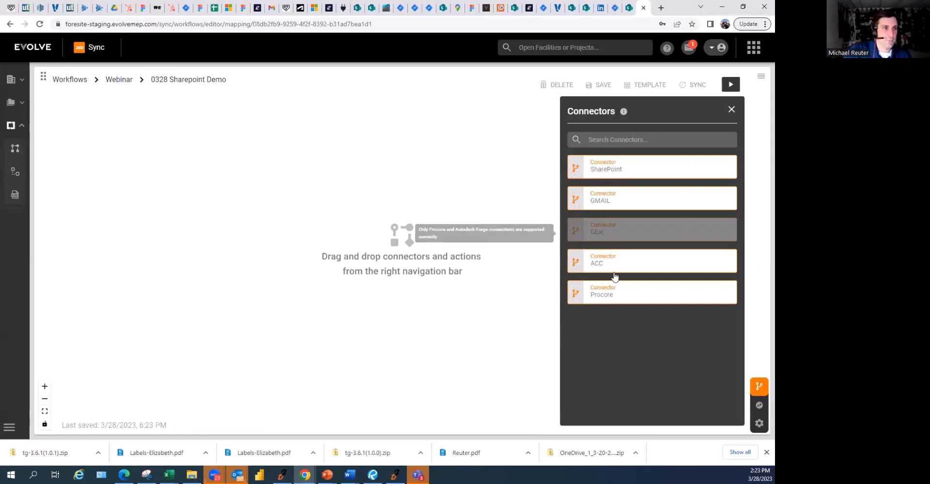
left_click_drag(579, 170, 224, 168)
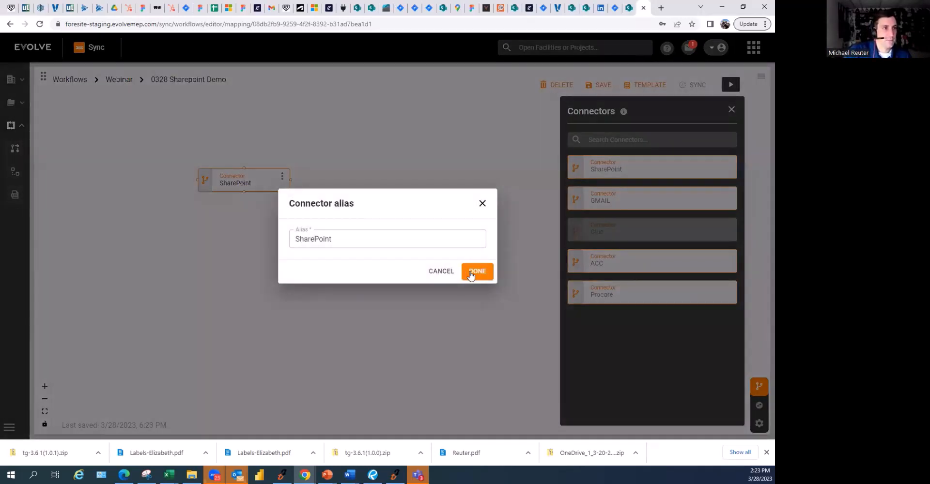
left_click(477, 272)
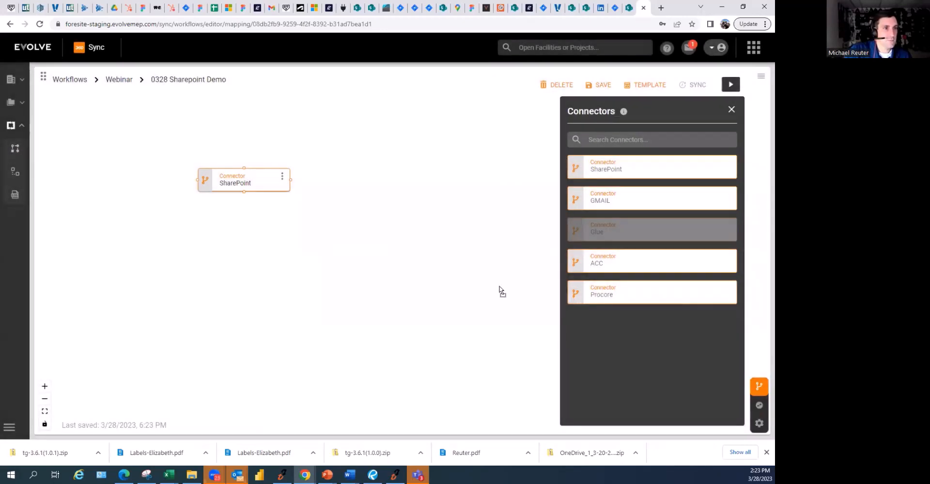
left_click_drag(500, 290, 157, 314)
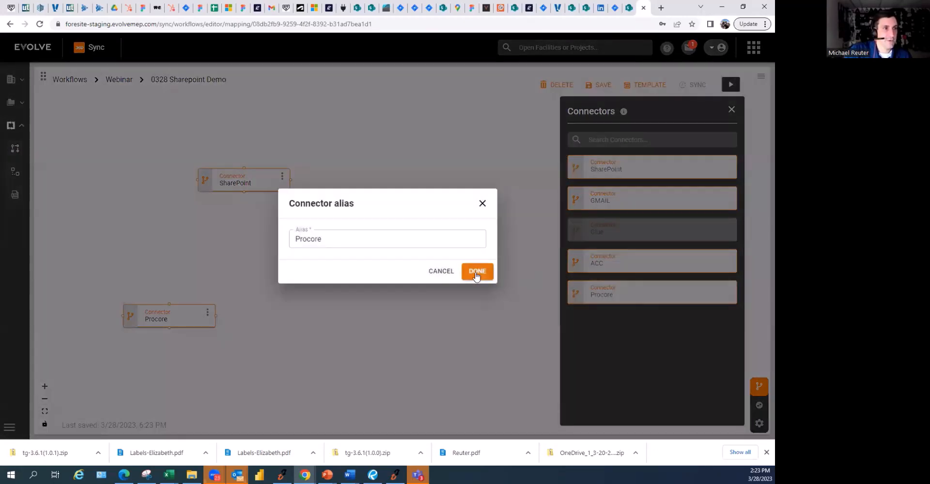
left_click(477, 274)
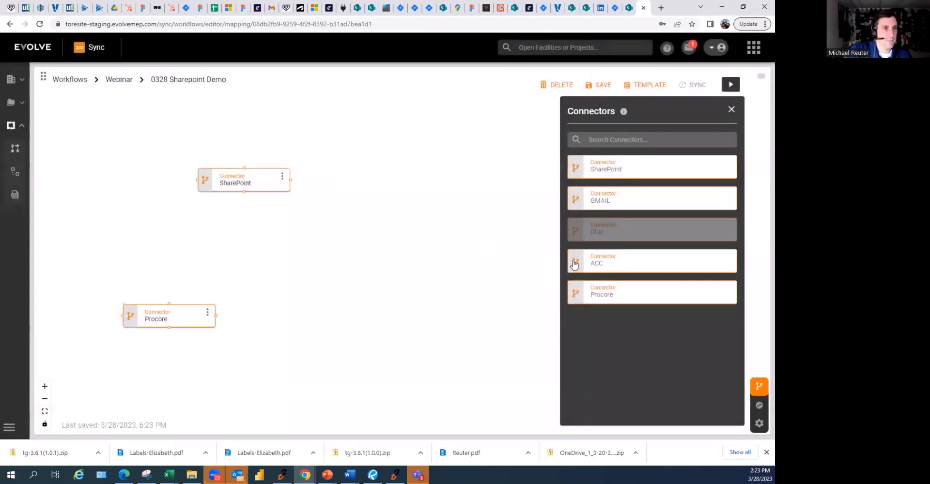
left_click_drag(576, 262, 325, 324)
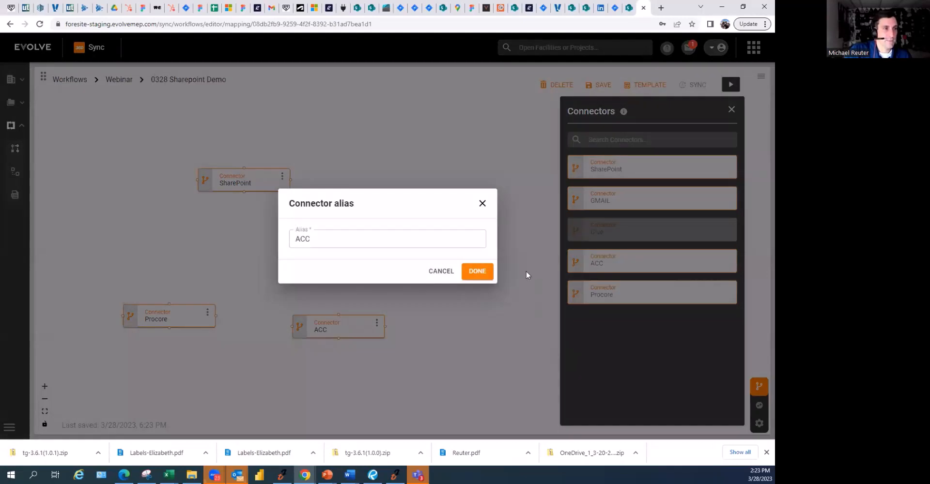
left_click(480, 272)
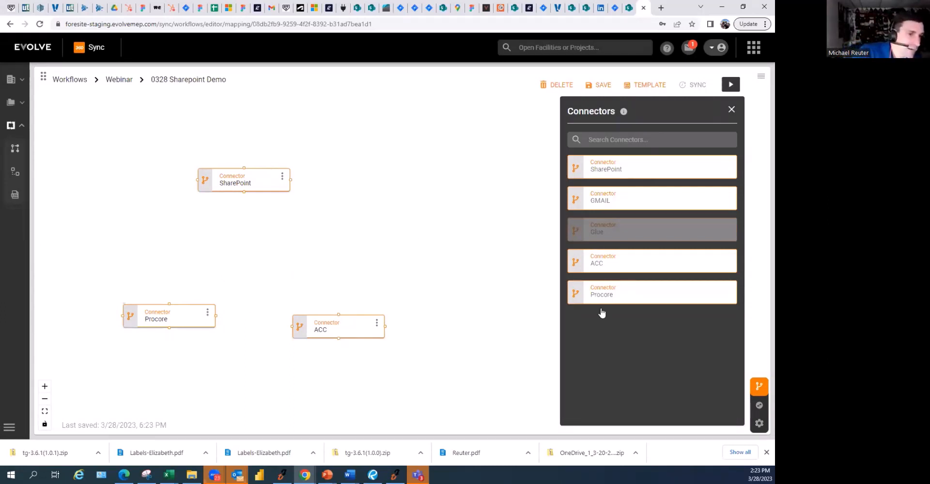
left_click(759, 407)
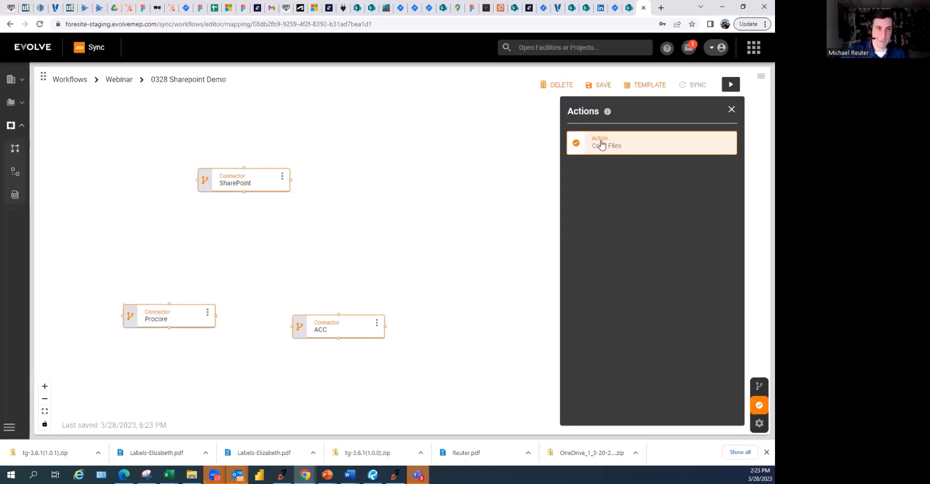
left_click_drag(590, 147, 232, 248)
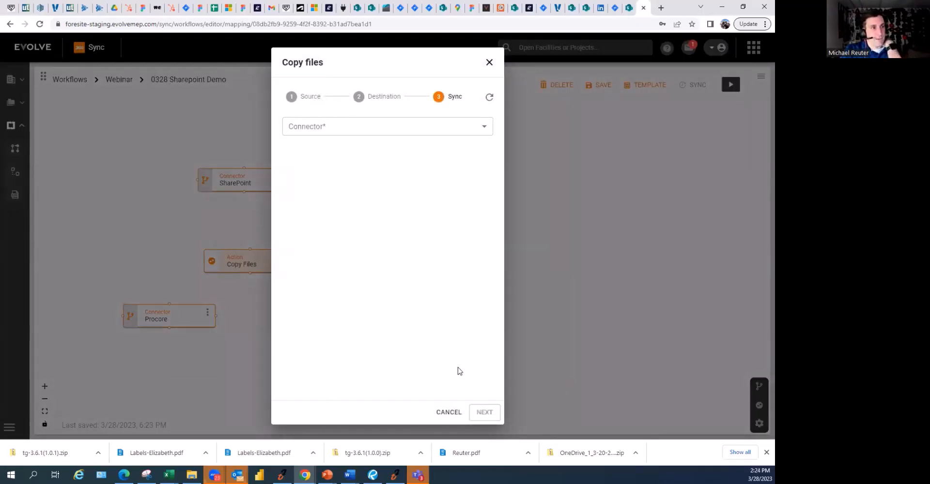
left_click(442, 414)
left_click(289, 260)
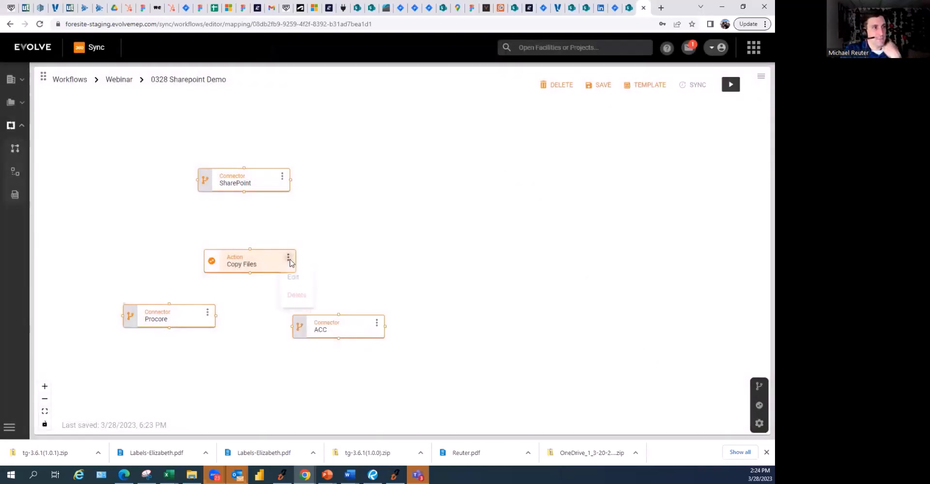
left_click(297, 295)
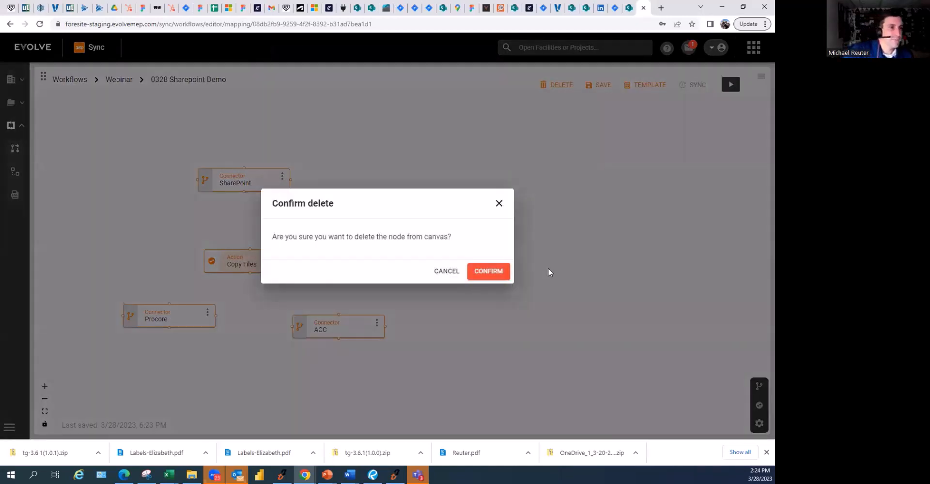
left_click(484, 279)
Add a Copy Files action and try to set its source to the Shared Documents folder of SharePoint's 360-Sync site, refreshing the page.
left_click(759, 406)
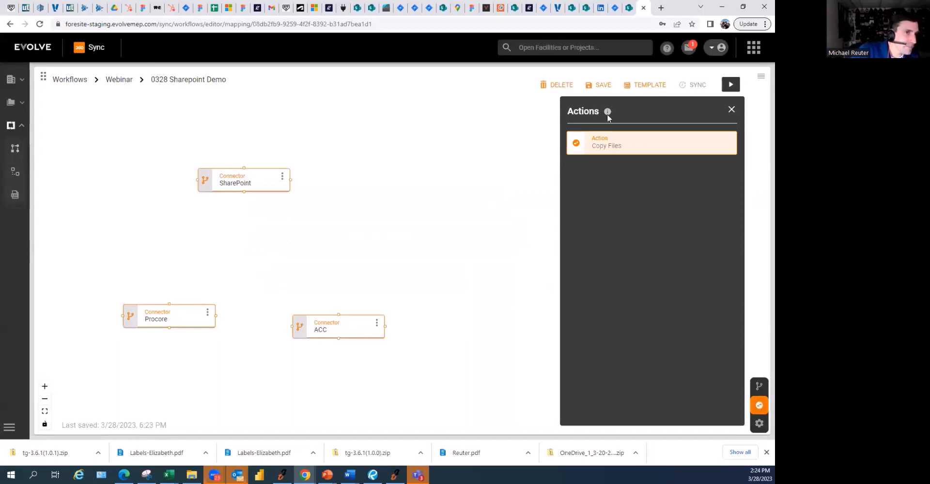
left_click_drag(581, 141, 272, 249)
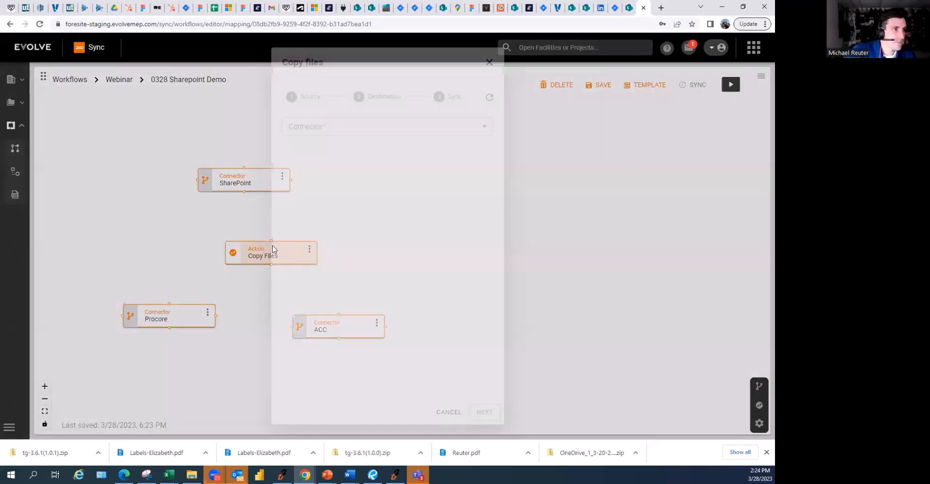
left_click(380, 129)
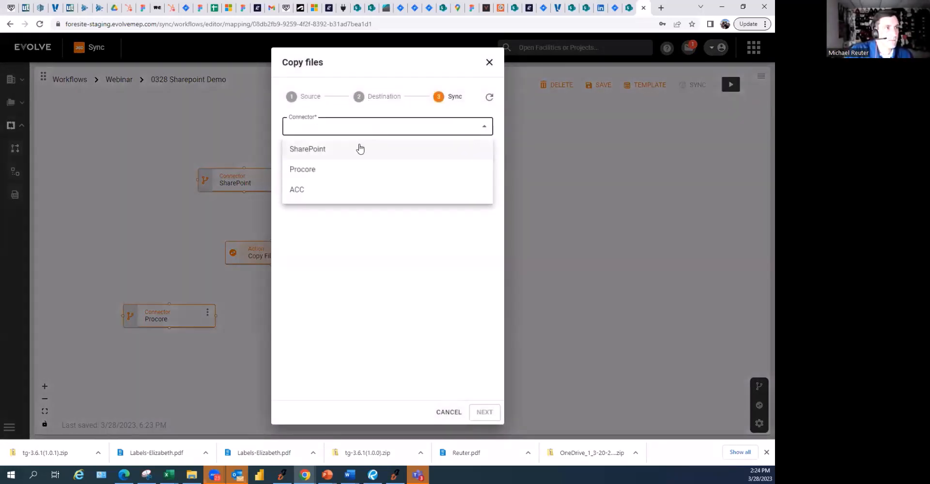
left_click(321, 152)
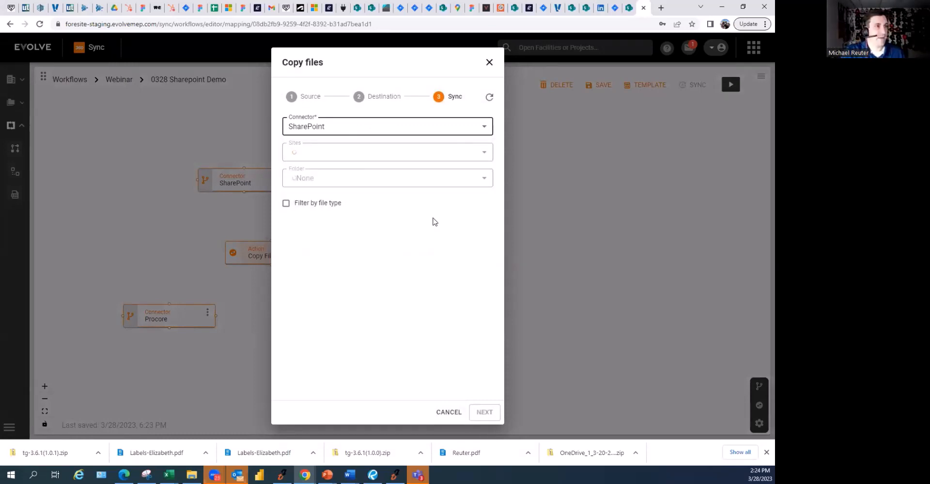
left_click(482, 154)
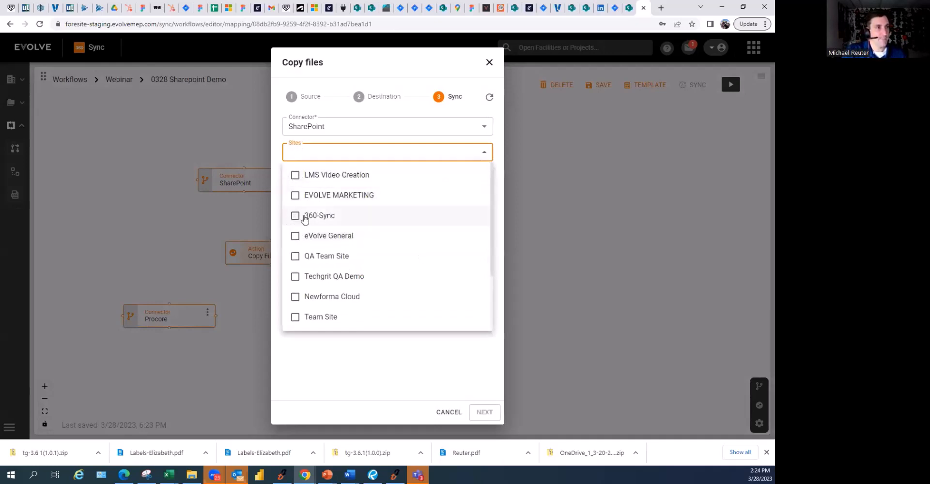
left_click(324, 219)
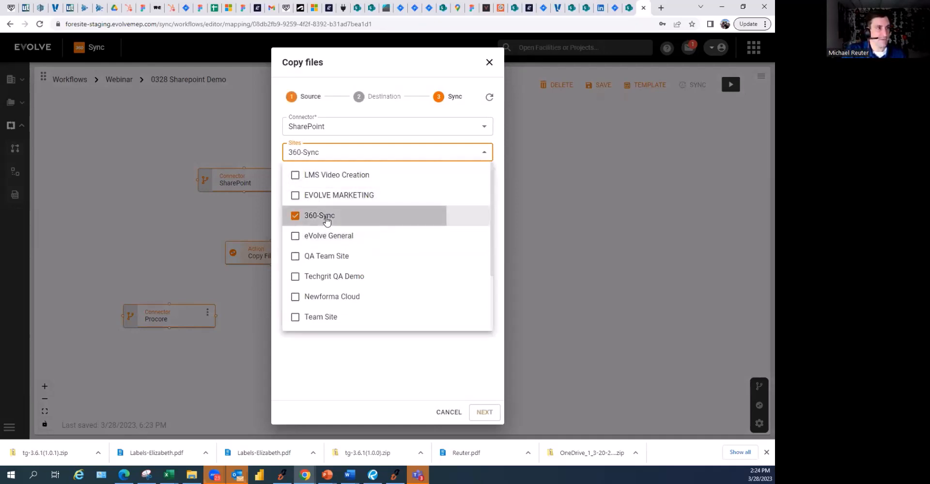
left_click(388, 357)
left_click(453, 182)
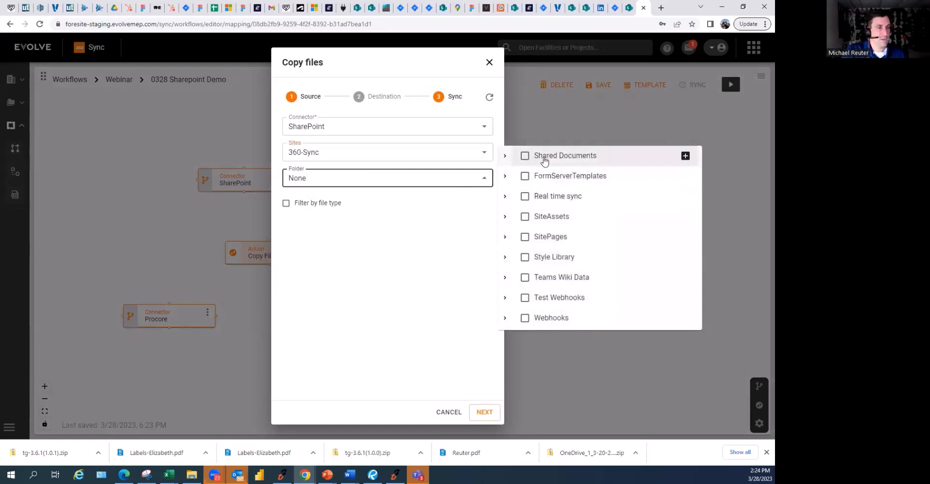
left_click(525, 156)
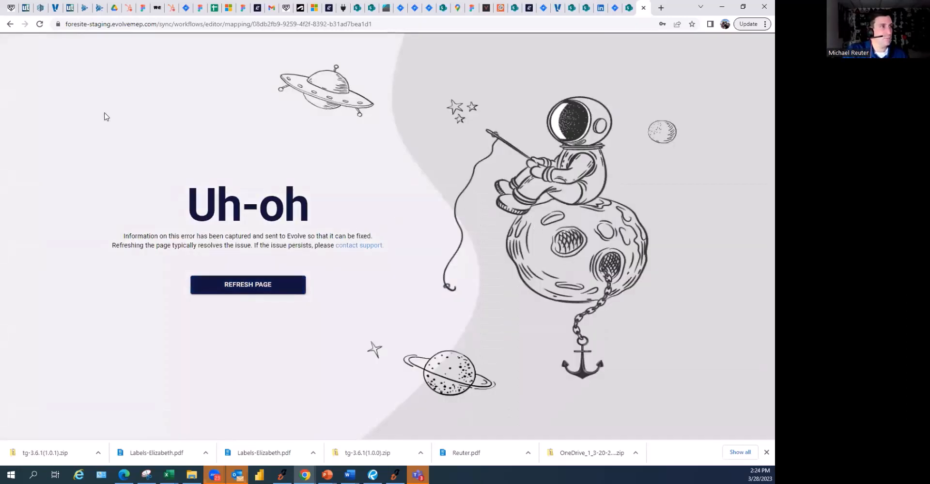
left_click(228, 288)
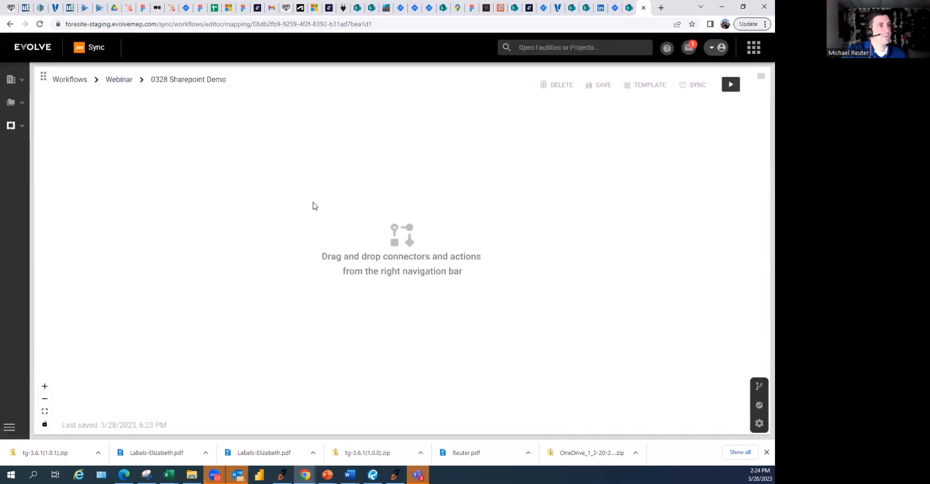
Add SharePoint, ACC and Procore connectors to the mapping canvas under their default aliases.
left_click(759, 386)
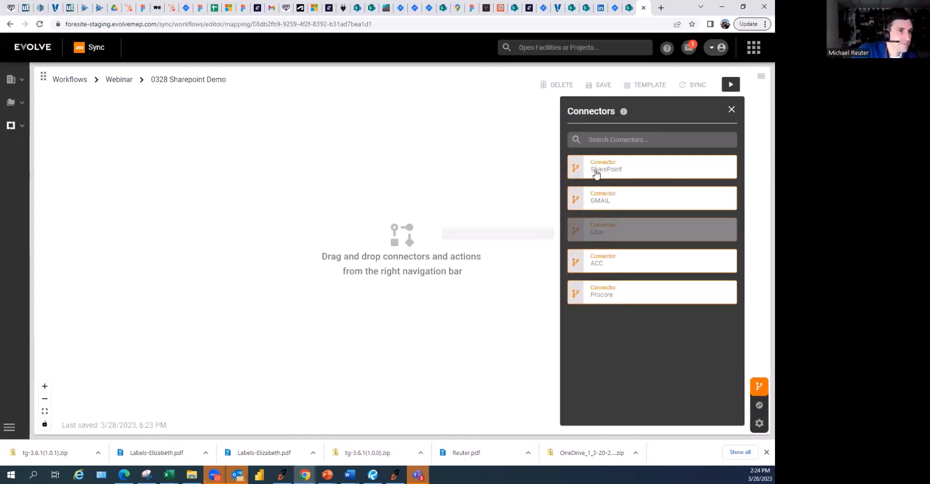
left_click_drag(582, 171, 425, 248)
left_click(475, 269)
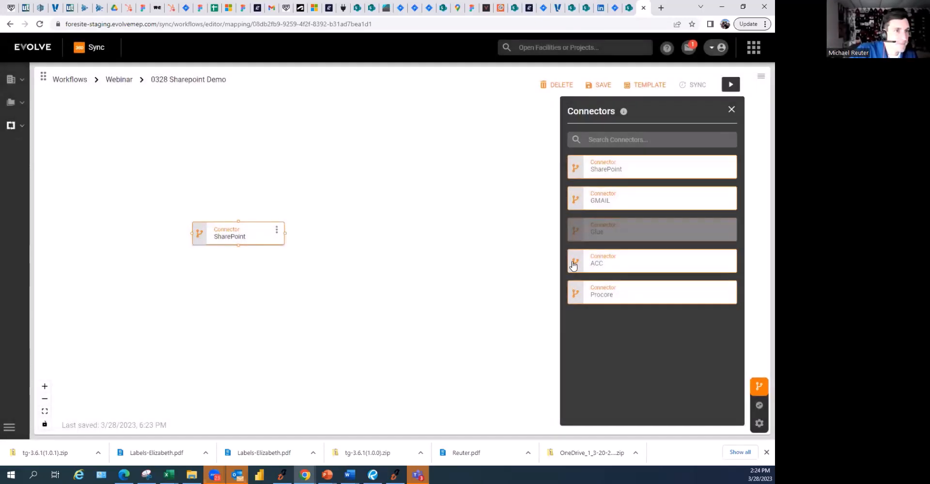
left_click_drag(573, 266, 257, 338)
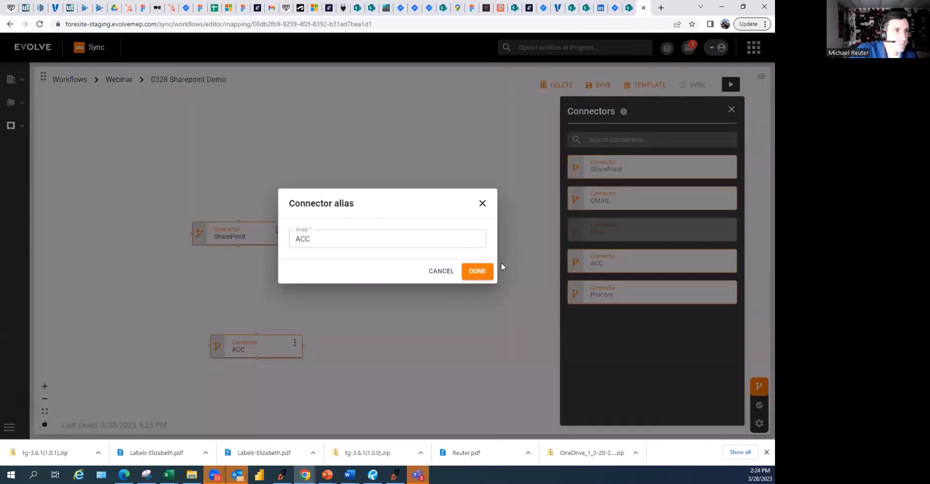
left_click(478, 276)
left_click_drag(600, 293, 422, 359)
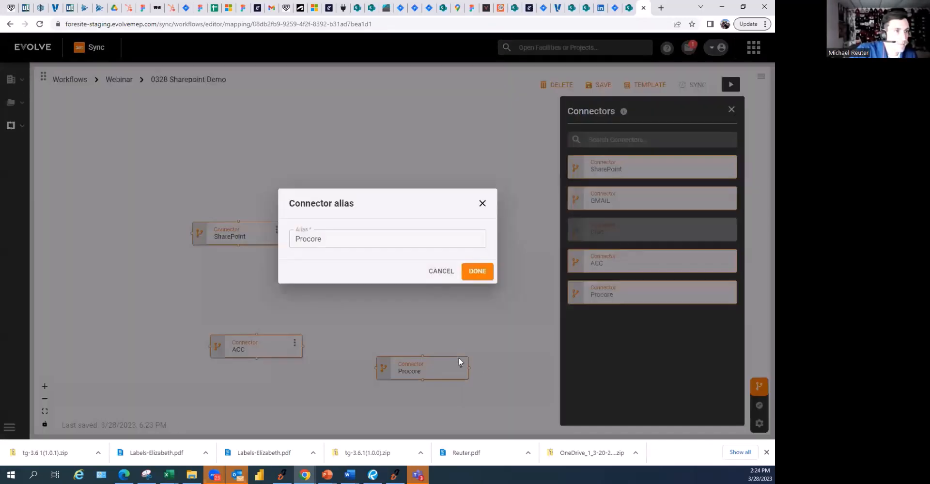
left_click(477, 271)
Add a Copy Files action to the mapping with the SharePoint connector and its 360-Sync site as the source.
left_click(759, 405)
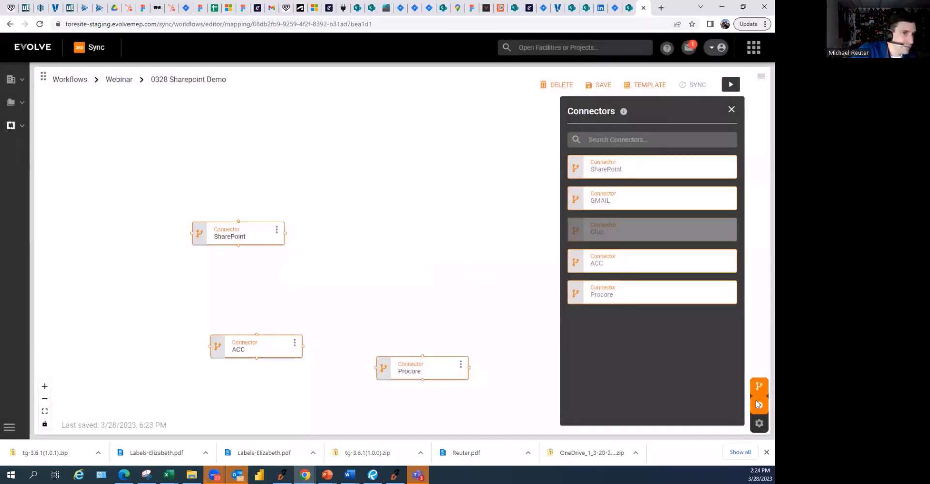
left_click_drag(583, 146, 326, 283)
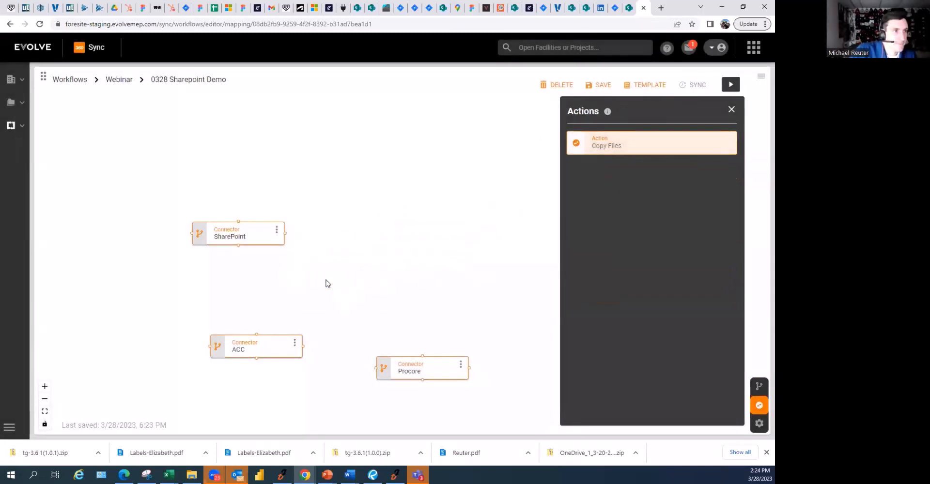
left_click(336, 126)
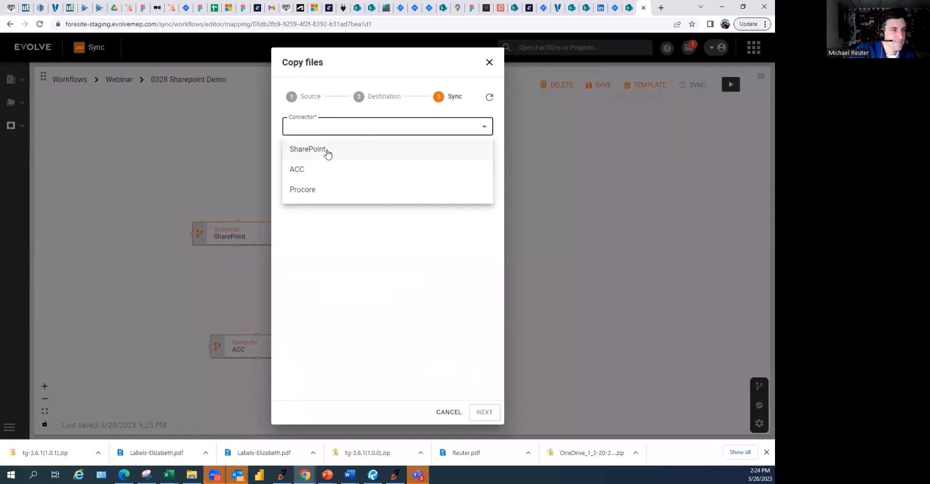
left_click(326, 151)
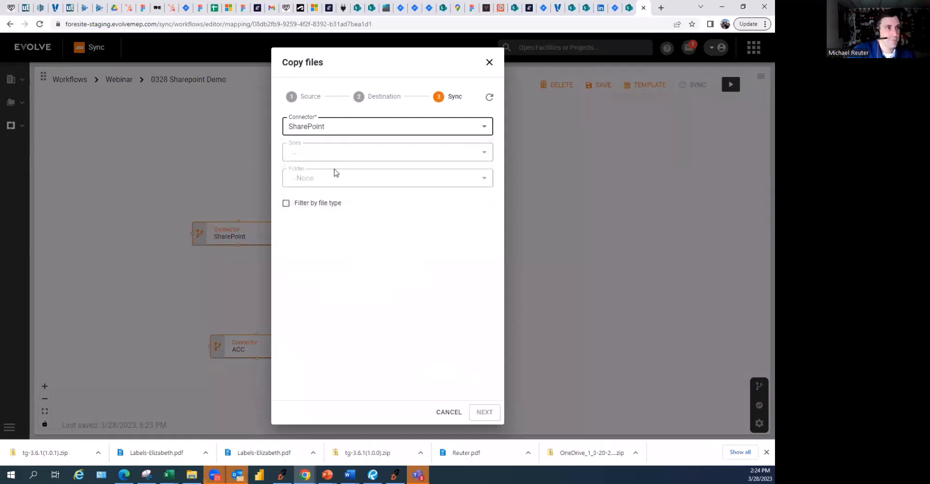
left_click(484, 155)
left_click(313, 216)
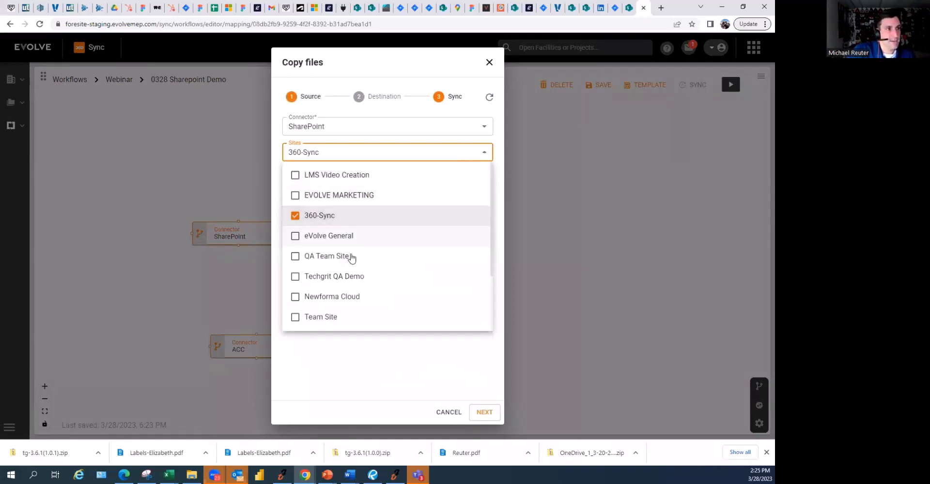
key("Escape")
Set the source folder to Coordination, inside 360 Sync Download under Shared Documents, and proceed to the destination settings.
left_click(380, 186)
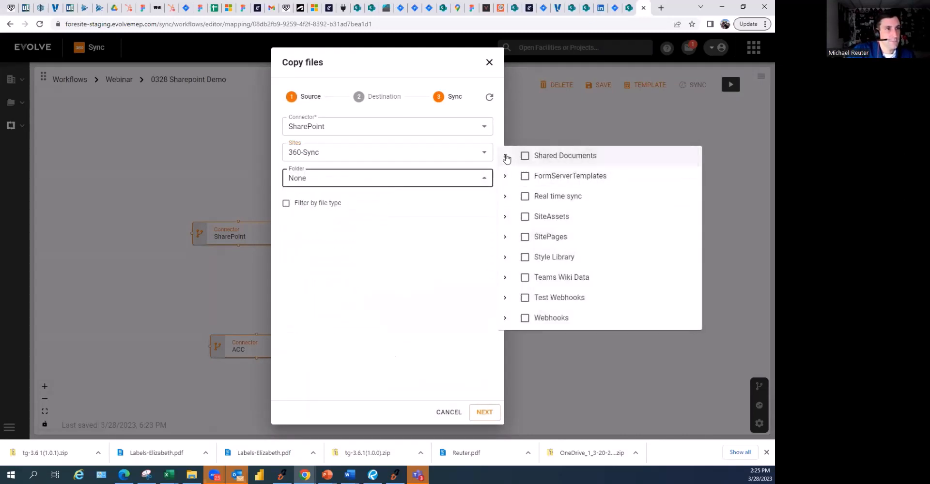
left_click(506, 157)
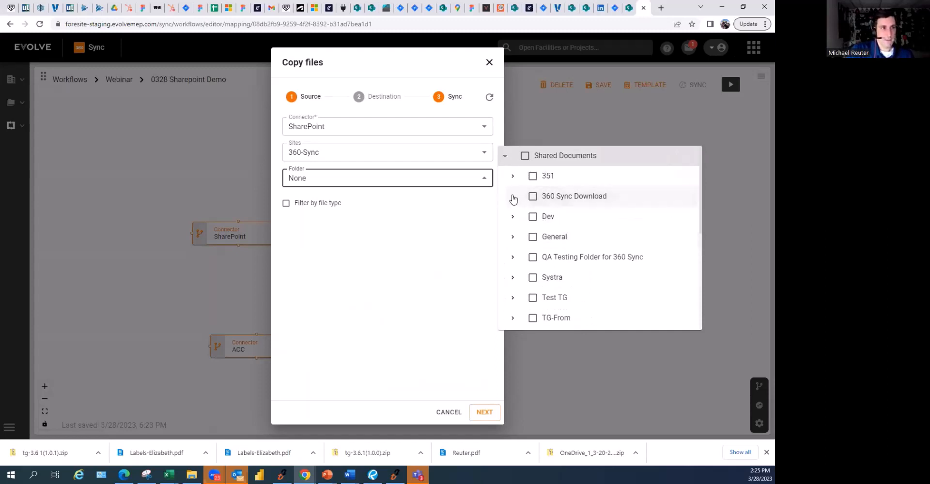
left_click(513, 197)
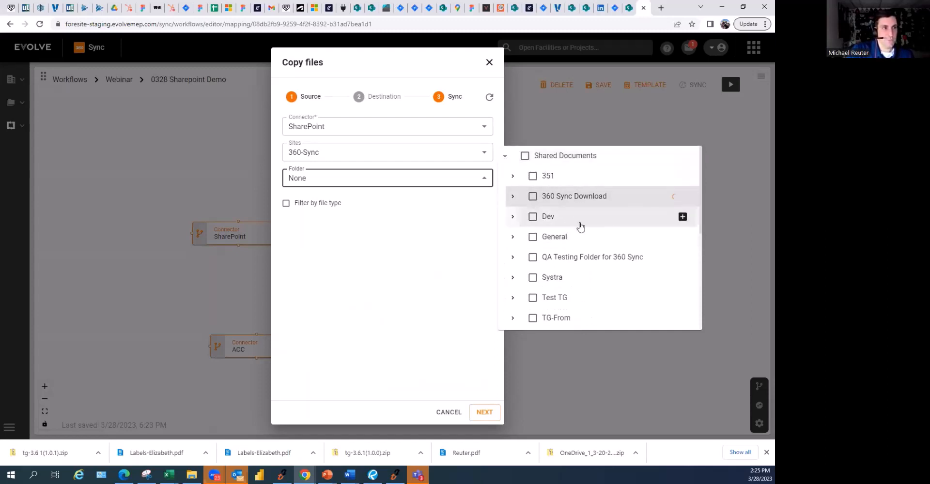
scroll(564, 240, "down", 2)
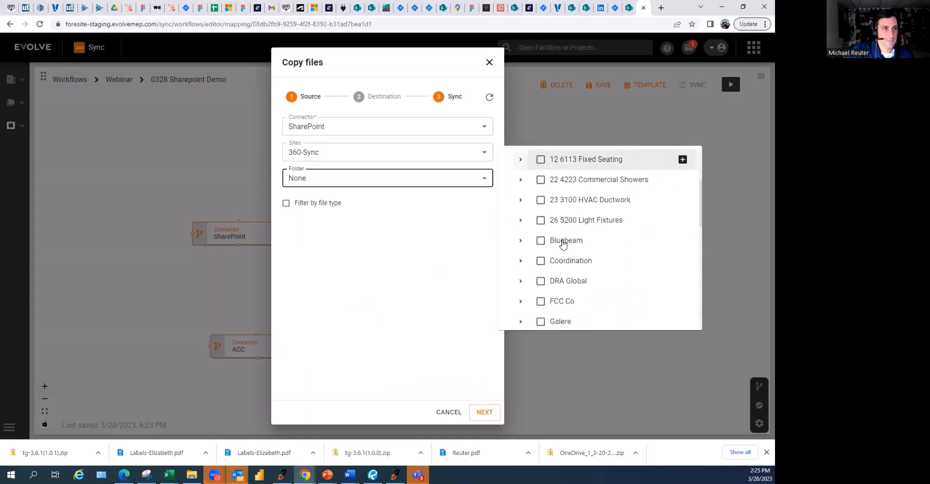
left_click(540, 265)
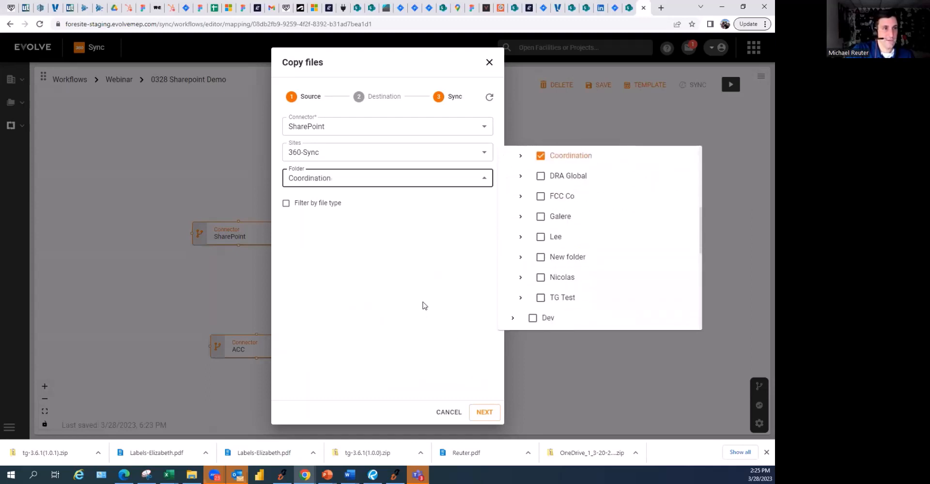
left_click(383, 238)
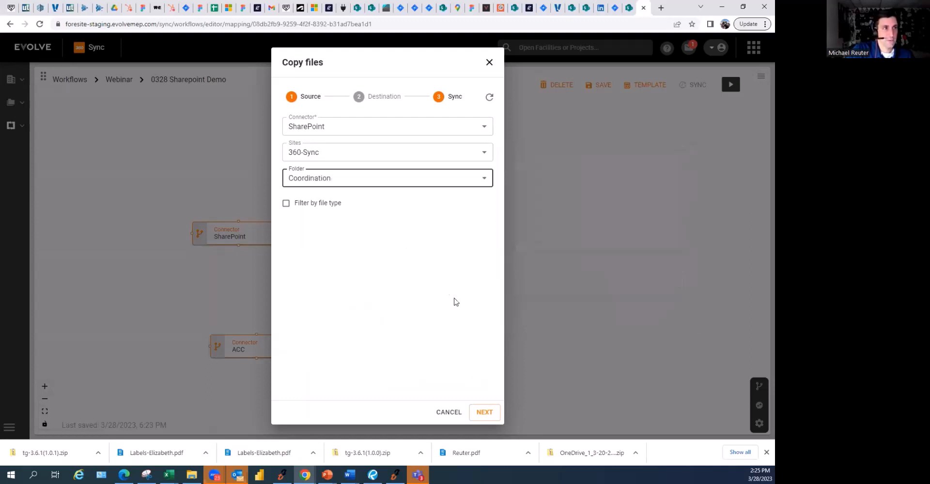
left_click(483, 411)
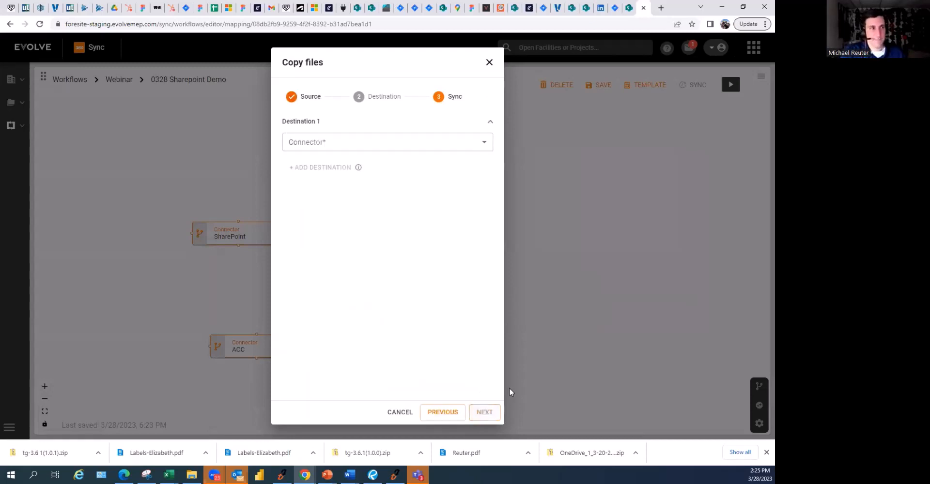
Set Destination 1 to the ACC connector with the hub (Docs) ASTI - CTG.
left_click(392, 142)
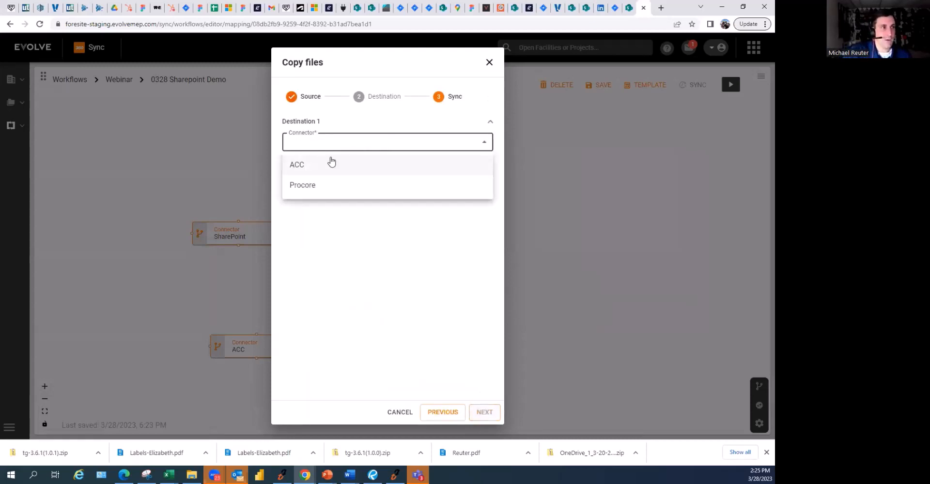
left_click(298, 167)
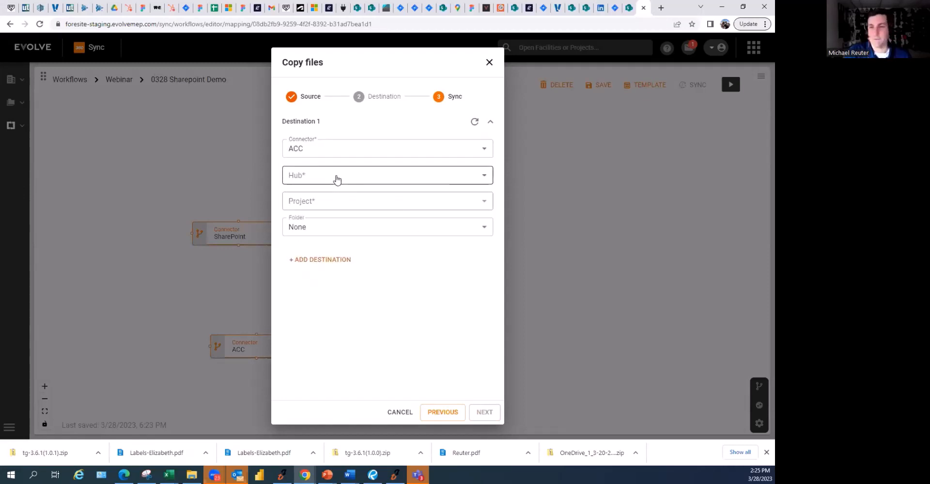
left_click(337, 179)
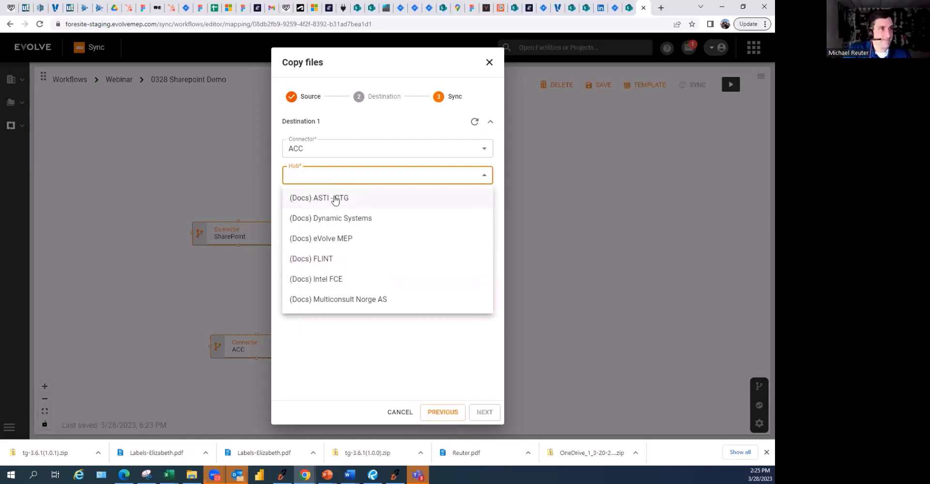
left_click(337, 199)
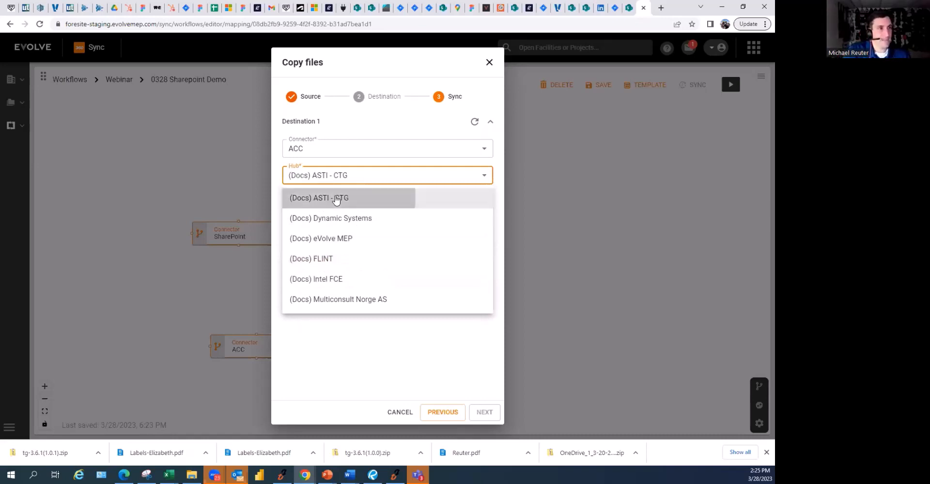
left_click(398, 178)
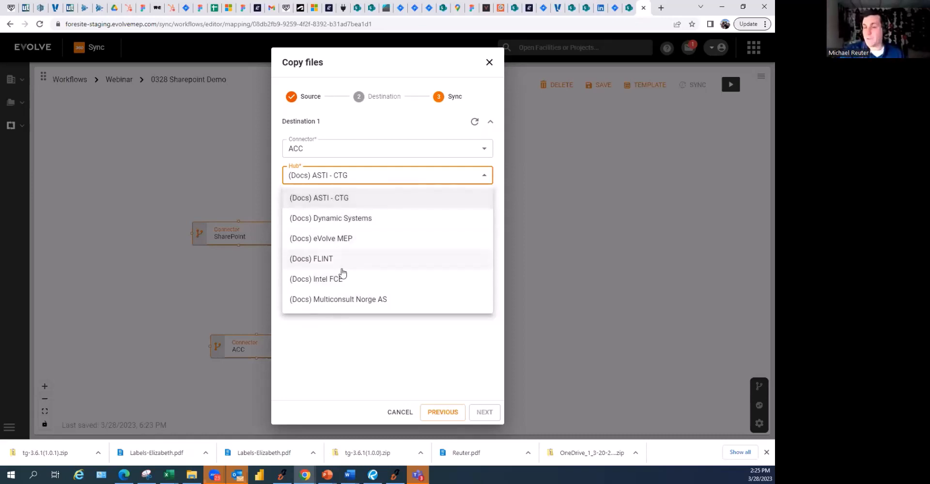
left_click(357, 349)
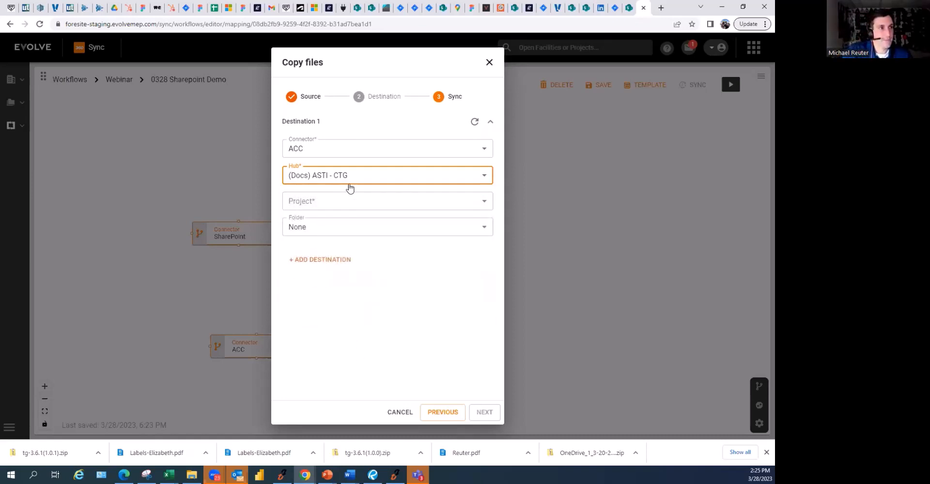
Point Destination 1 to the 2021 MEP Force project and its Cloud Test One folder under Project Files.
left_click(342, 207)
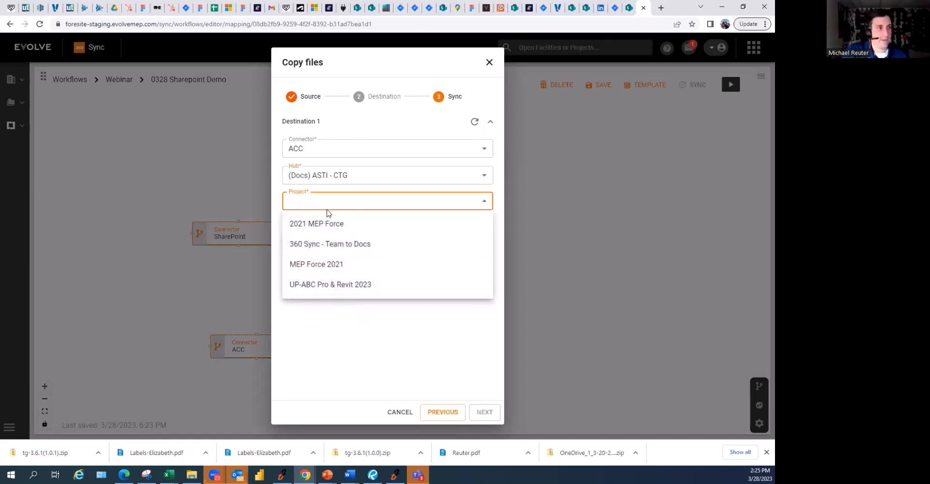
left_click(318, 227)
left_click(430, 232)
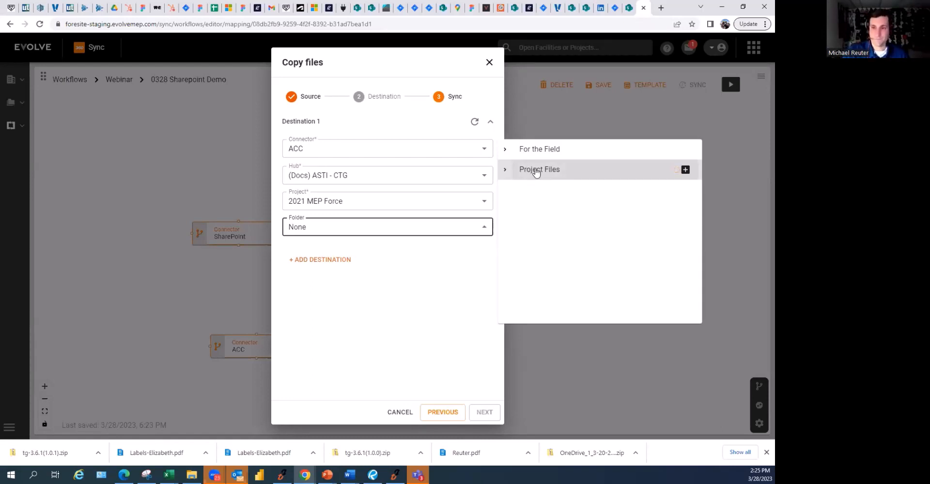
left_click(509, 170)
scroll(575, 251, "down", 10)
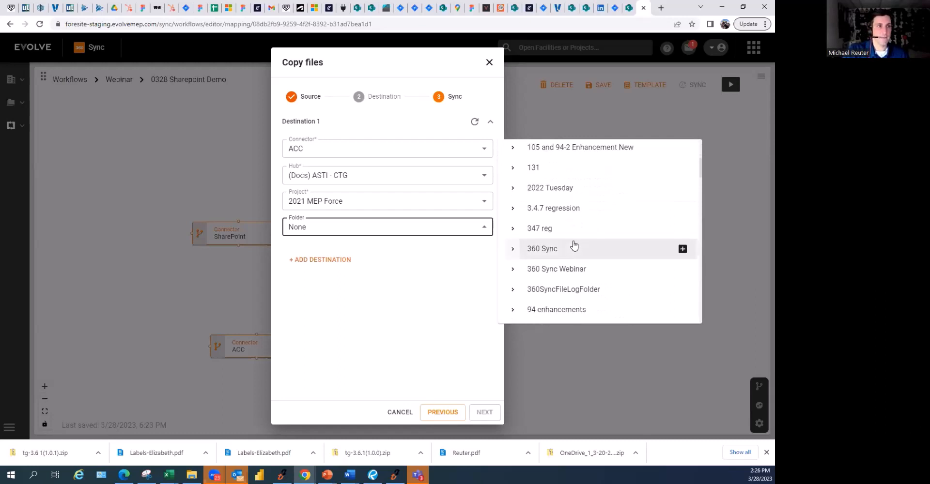
scroll(573, 241, "down", 2)
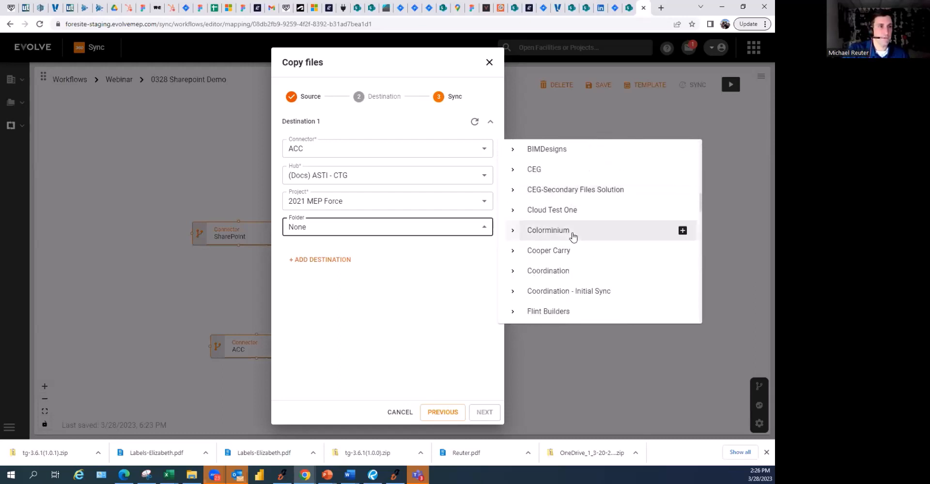
left_click(568, 213)
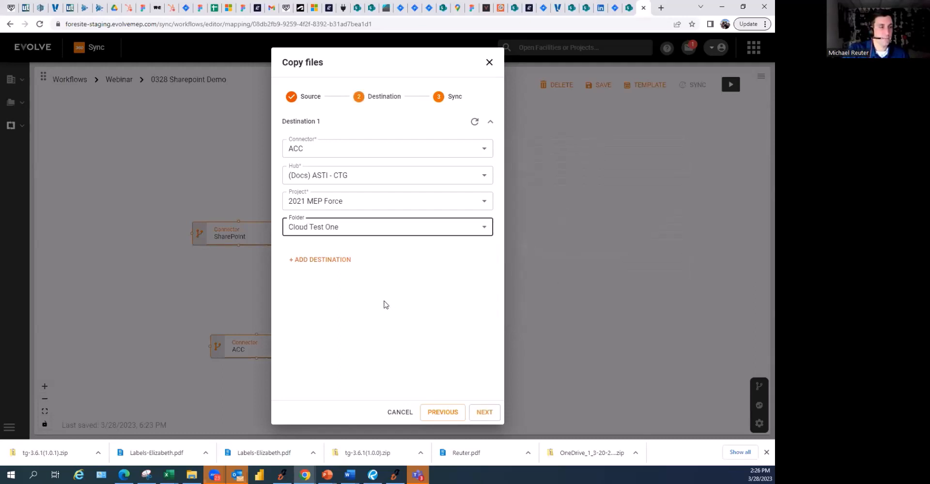
Add a second destination using the Procore connector, company XL Construction and project 360 Sync Testing.
left_click(321, 260)
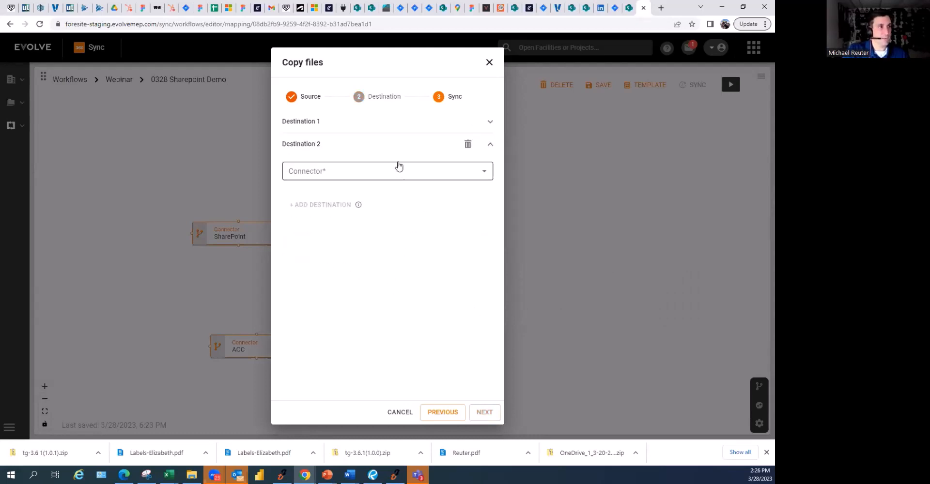
left_click(349, 175)
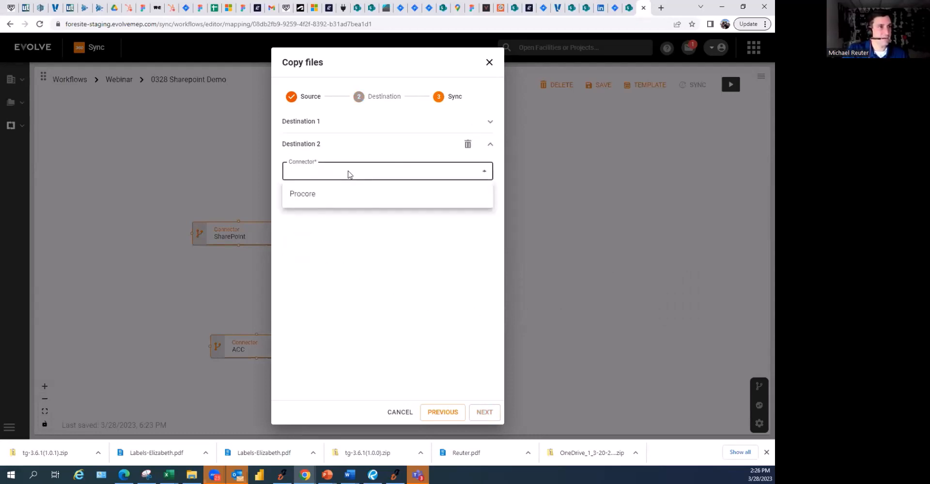
left_click(311, 196)
left_click(478, 201)
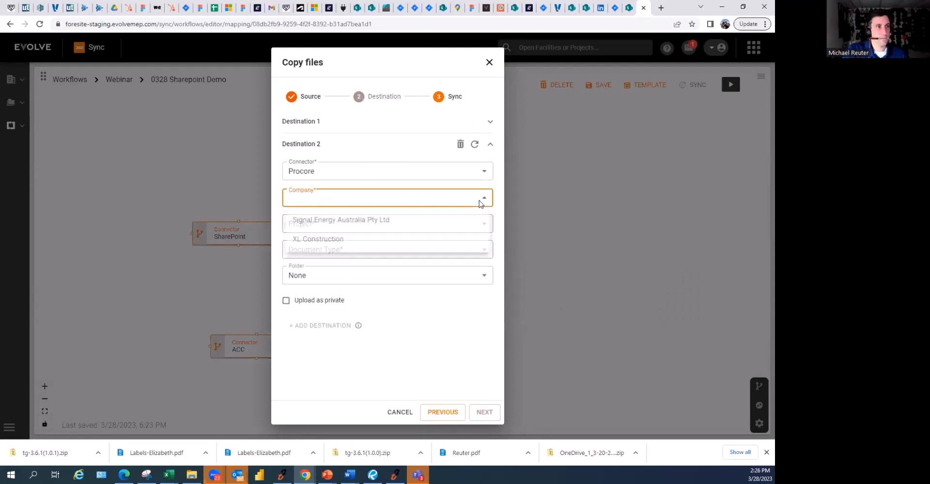
left_click(349, 243)
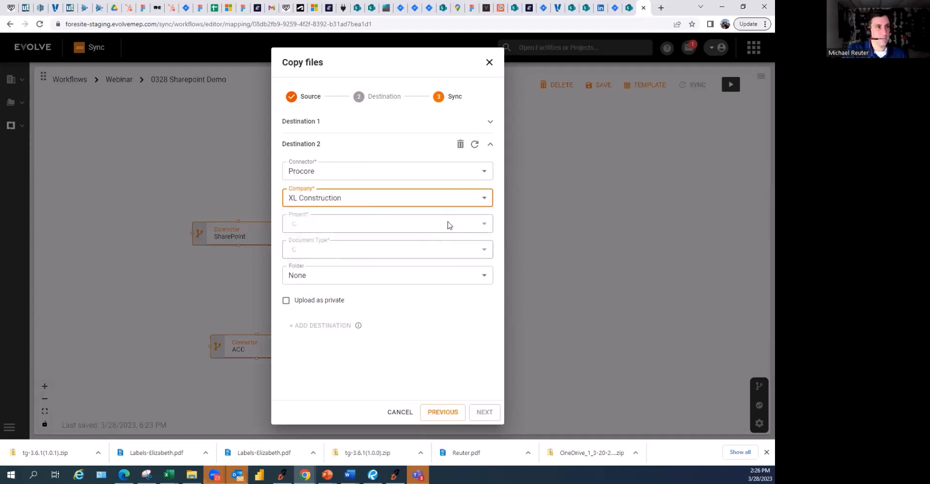
left_click(424, 228)
left_click(361, 247)
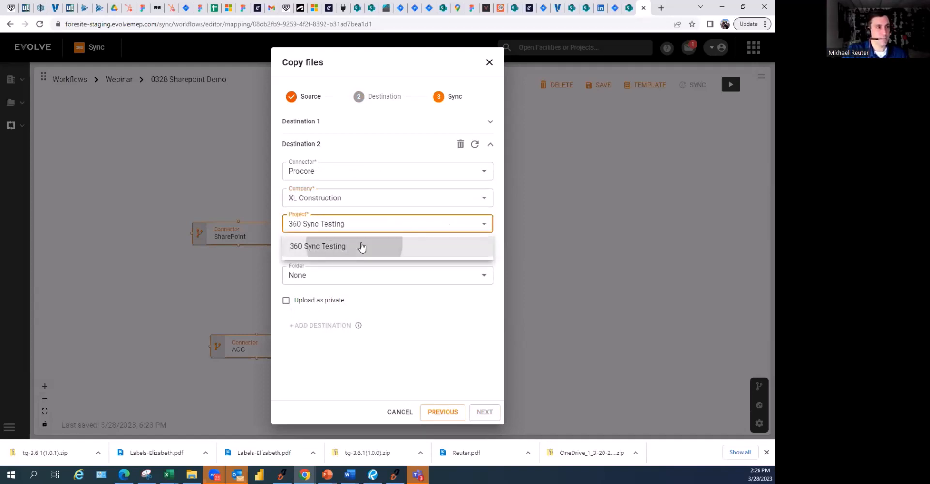
Set Destination 2's document type to Documents and its folder to Whiting-Turner under 360 Sync Testing, and proceed to the sync settings.
left_click(452, 250)
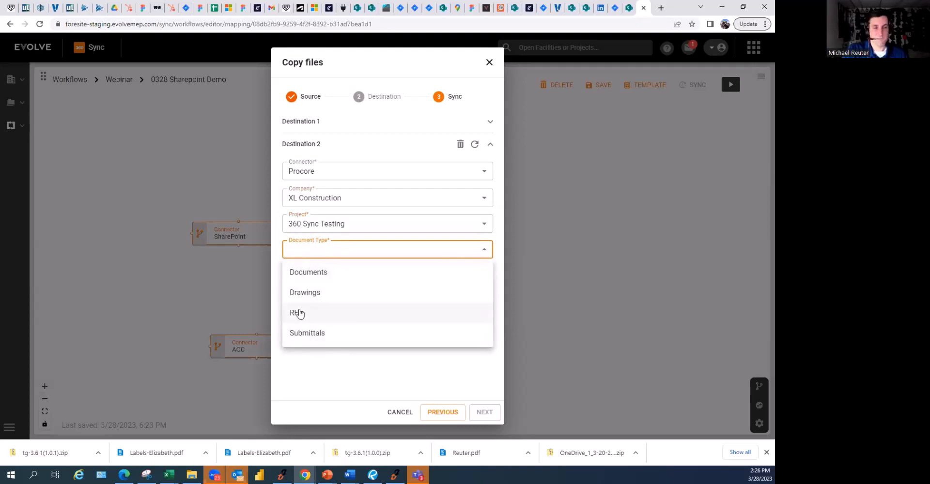
left_click(310, 272)
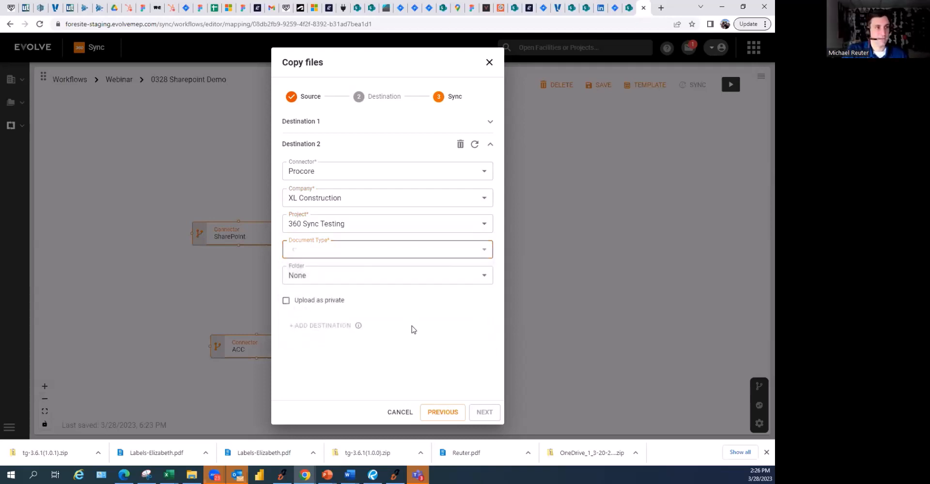
left_click(483, 276)
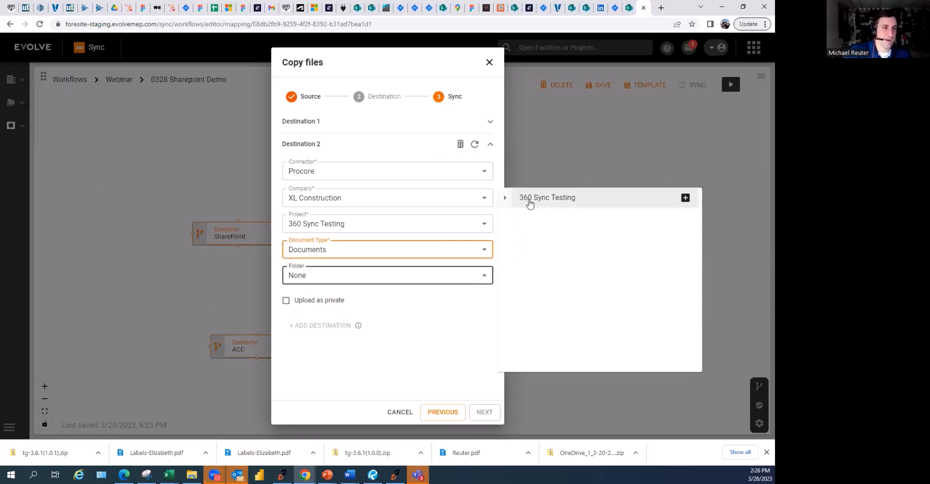
left_click(506, 199)
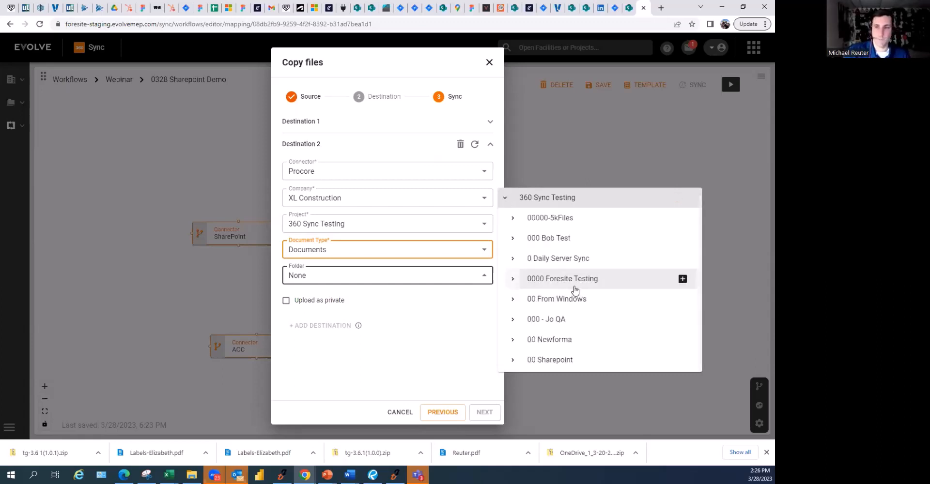
scroll(575, 291, "down", 3)
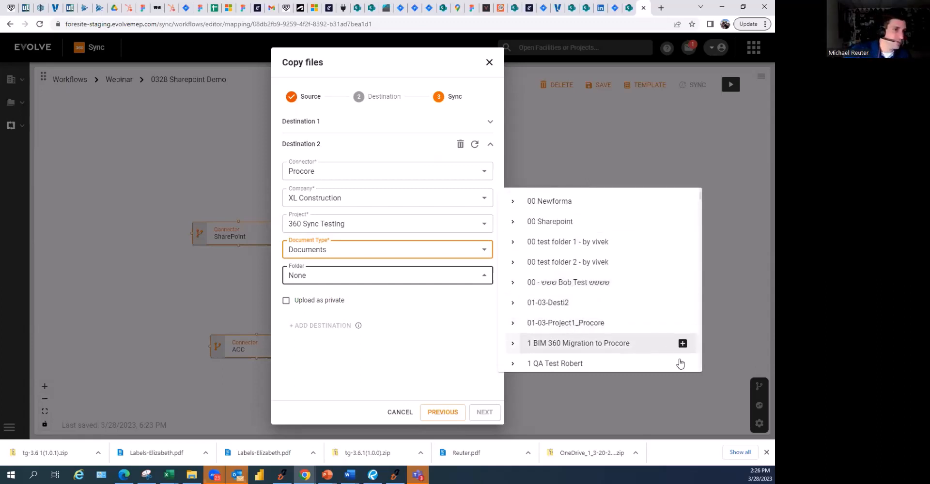
scroll(605, 310, "down", 10)
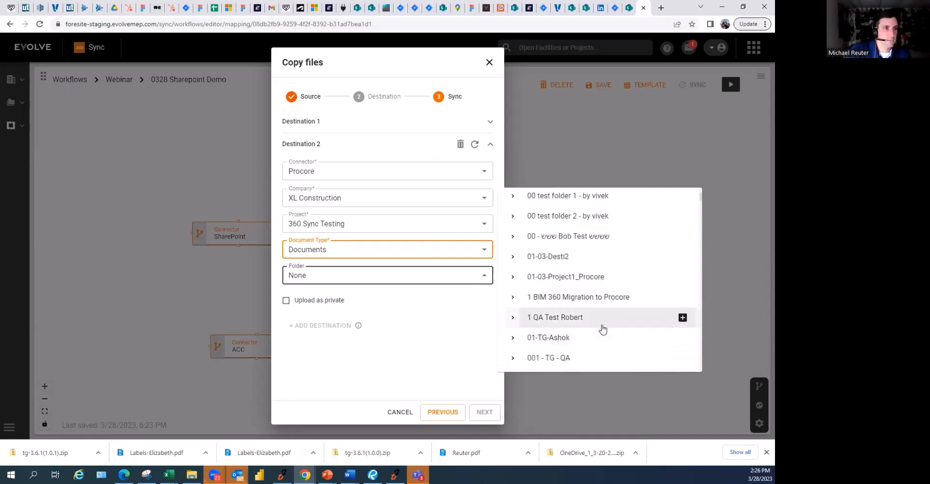
scroll(603, 297, "down", 10)
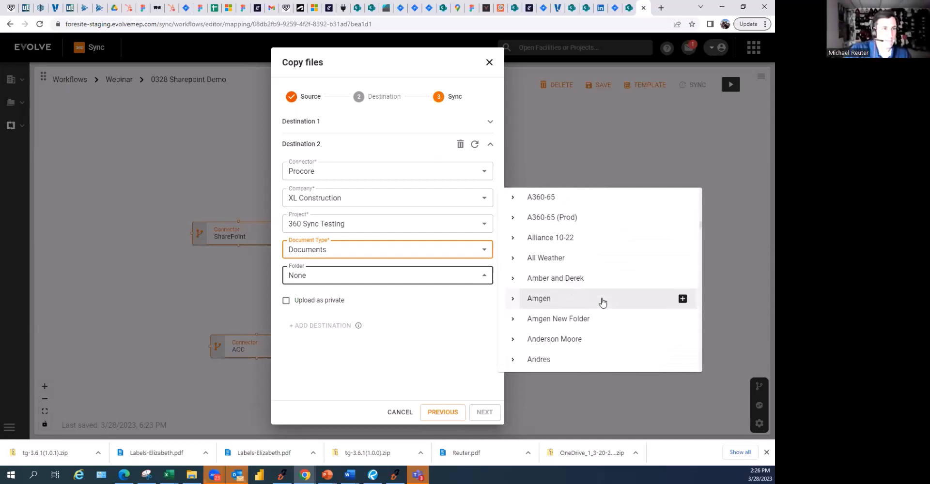
scroll(605, 297, "down", 15)
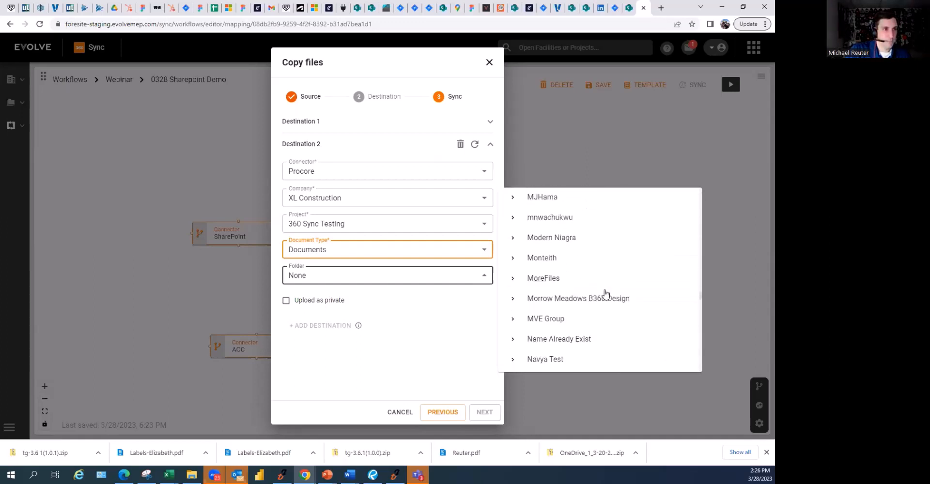
scroll(591, 308, "down", 15)
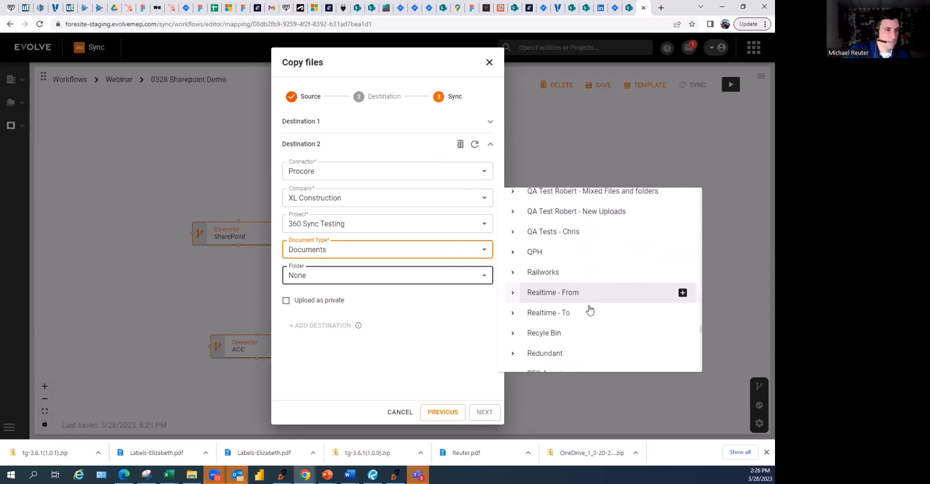
scroll(590, 308, "down", 10)
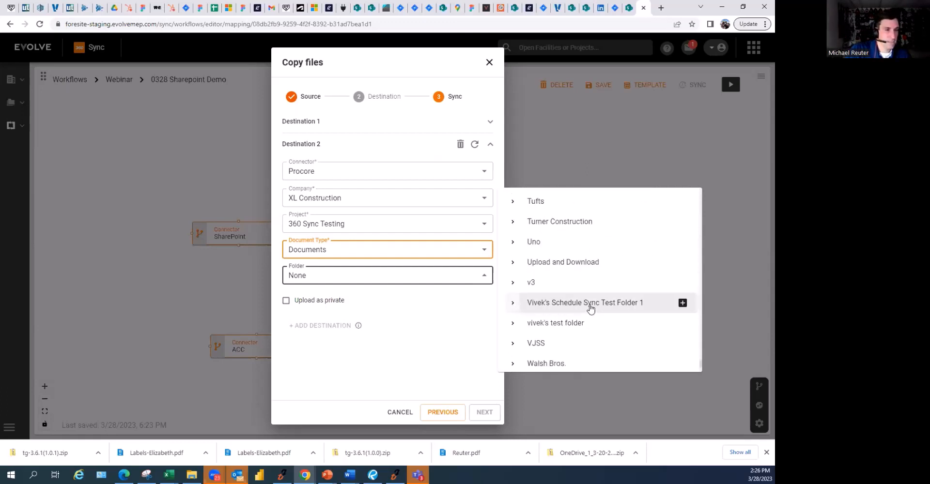
scroll(591, 308, "down", 1)
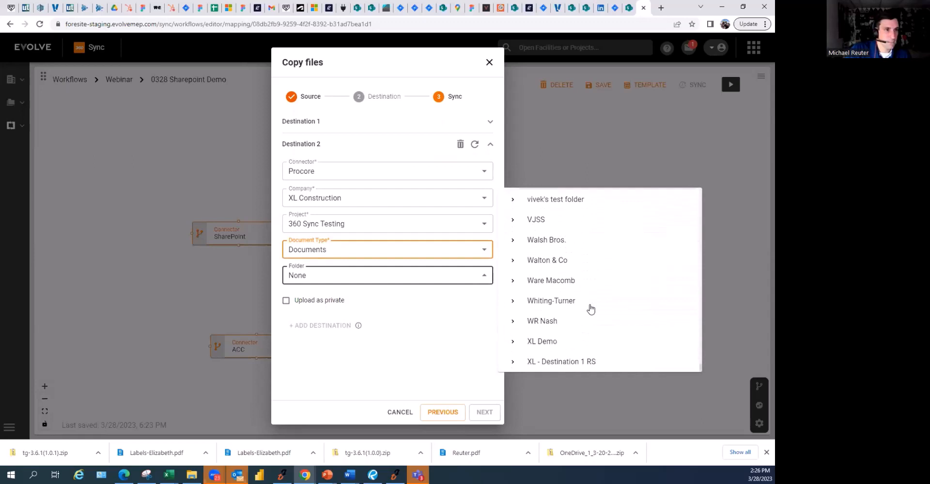
left_click(554, 301)
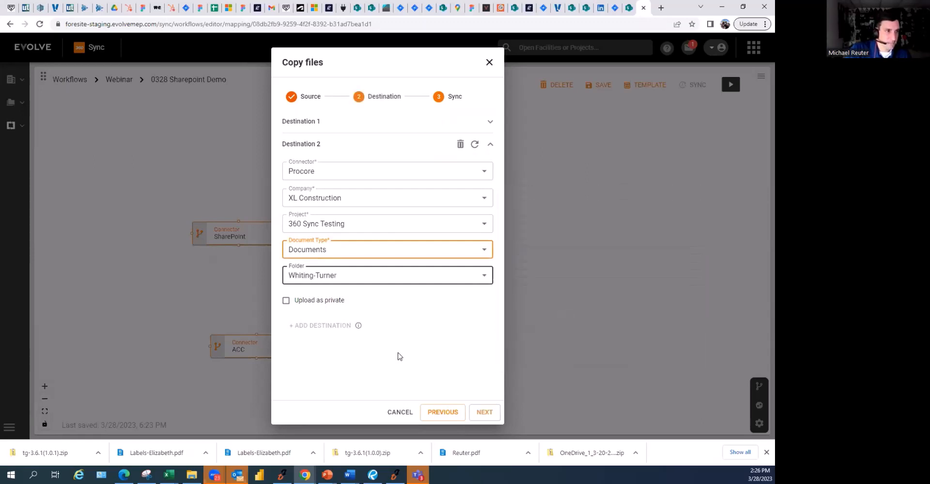
left_click(485, 412)
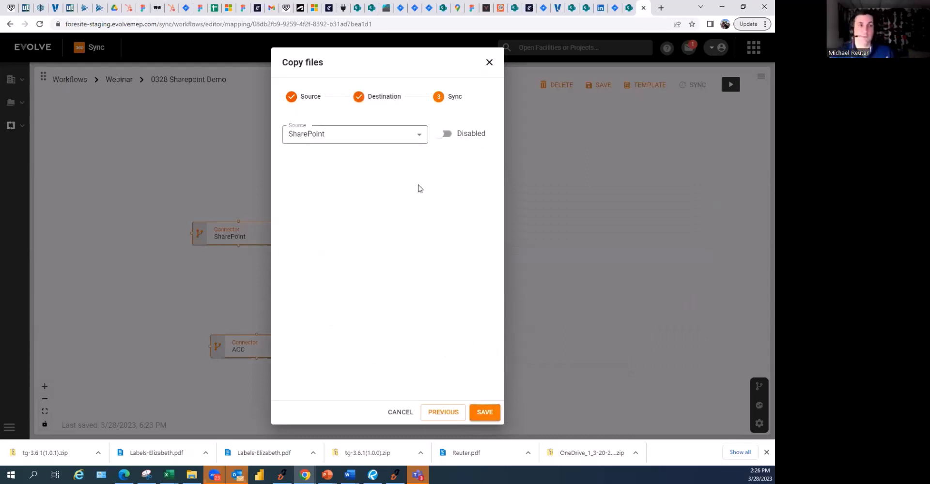
Enable syncing for the SharePoint source and choose the one-time Sync now mode.
left_click(445, 136)
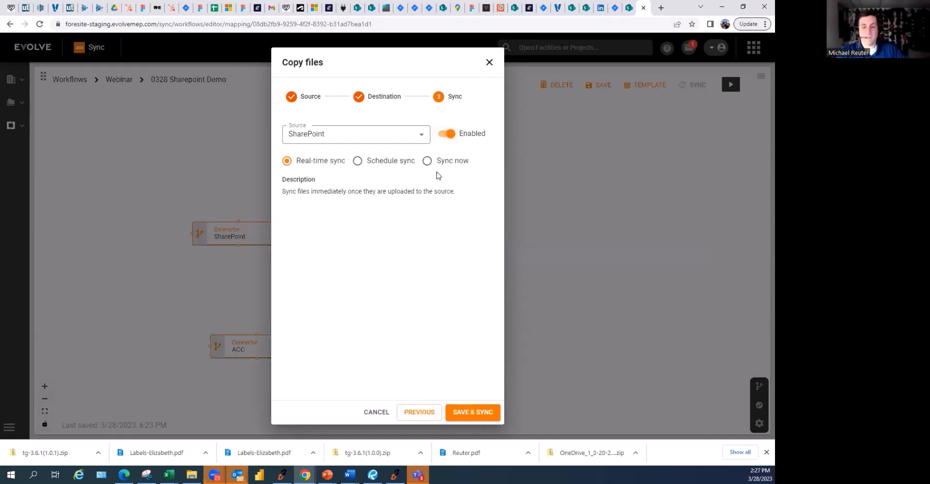
left_click(447, 168)
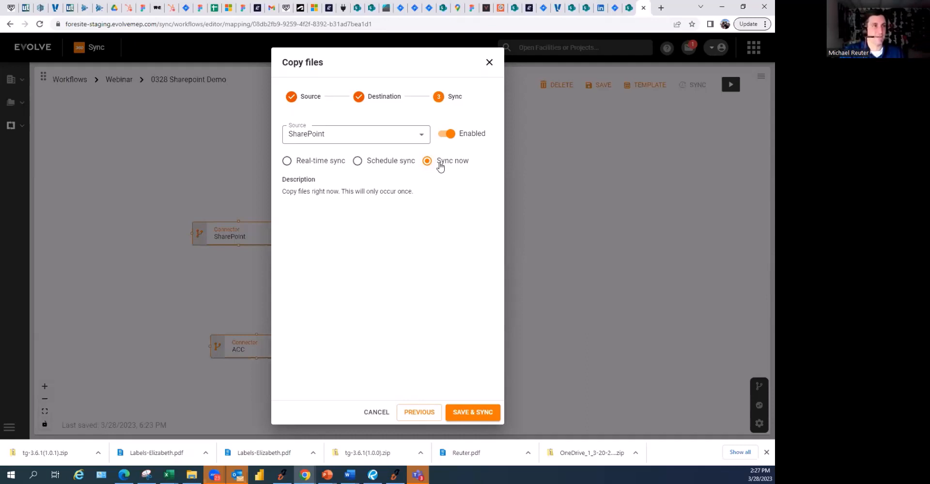
Schedule the sync for Monday through Friday with a start time of 3:00 AM.
left_click(372, 164)
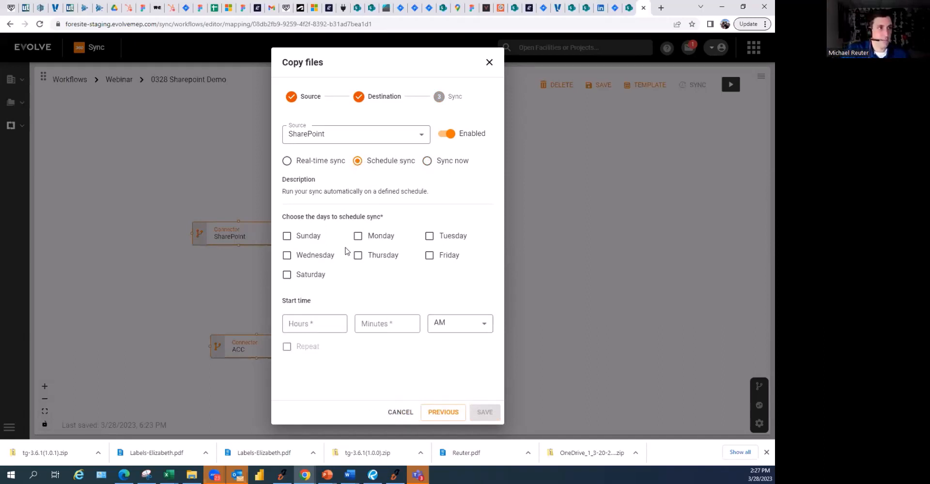
left_click(358, 237)
left_click(358, 256)
left_click(429, 236)
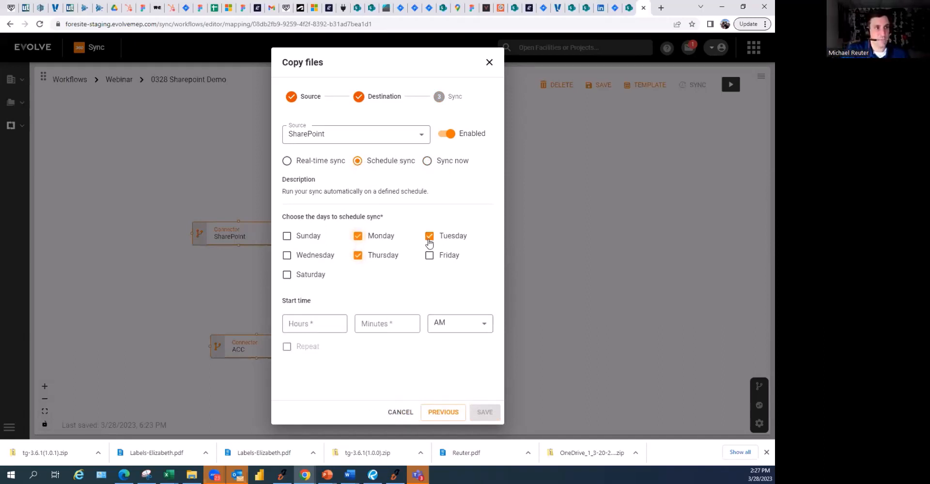
left_click(429, 255)
left_click(321, 261)
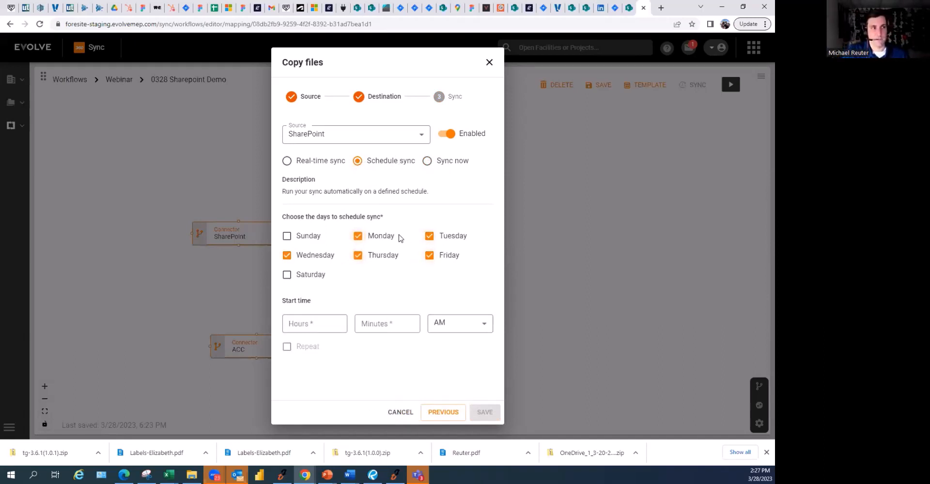
left_click(318, 323)
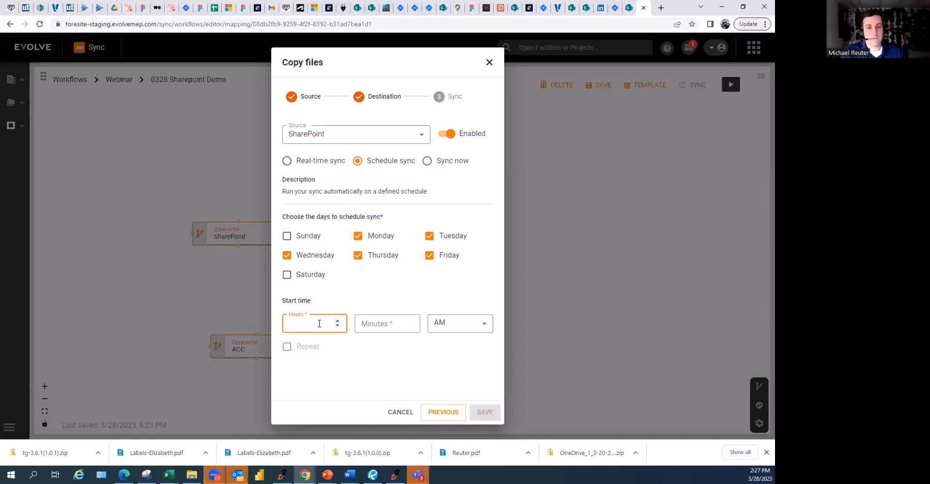
left_click(364, 322)
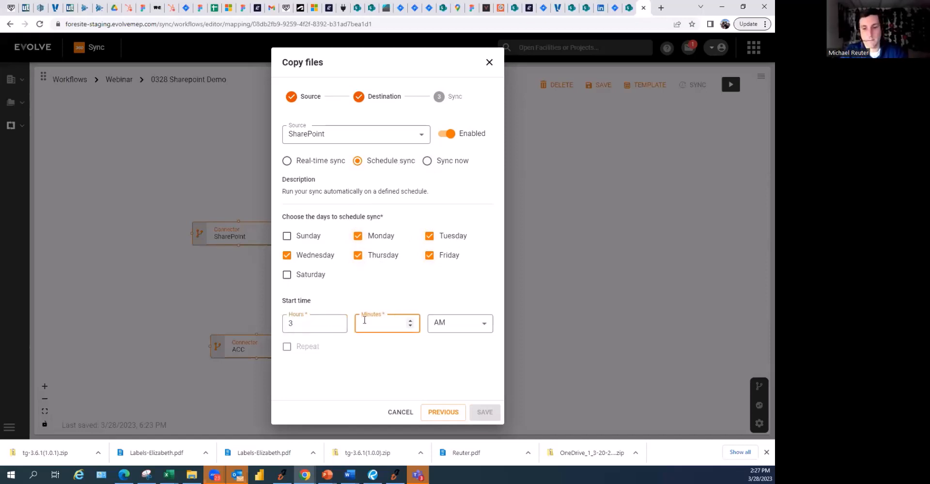
type("00")
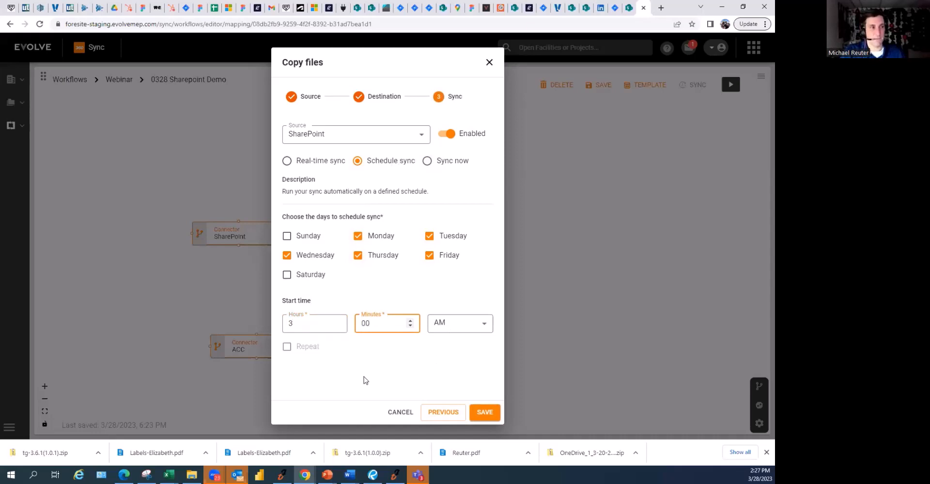
left_click(287, 349)
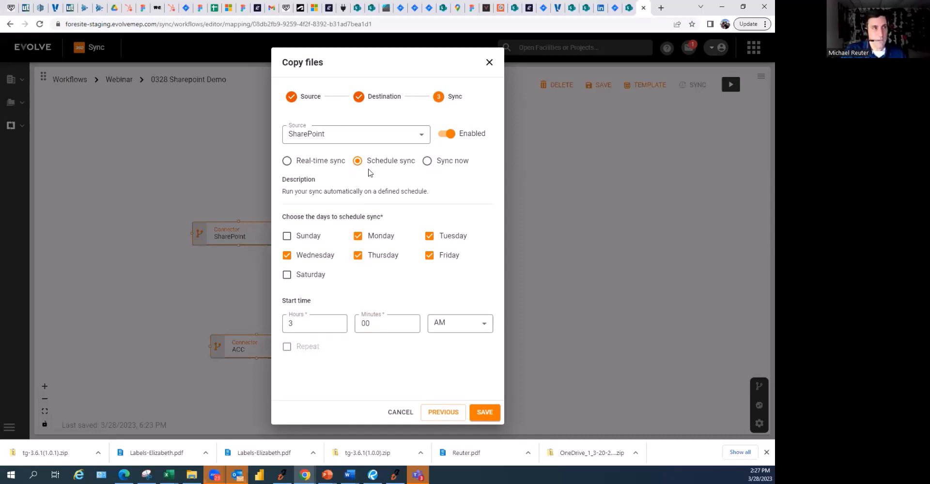
Switch the SharePoint source to Real-time sync, then save and sync the Copy Files action.
left_click(328, 163)
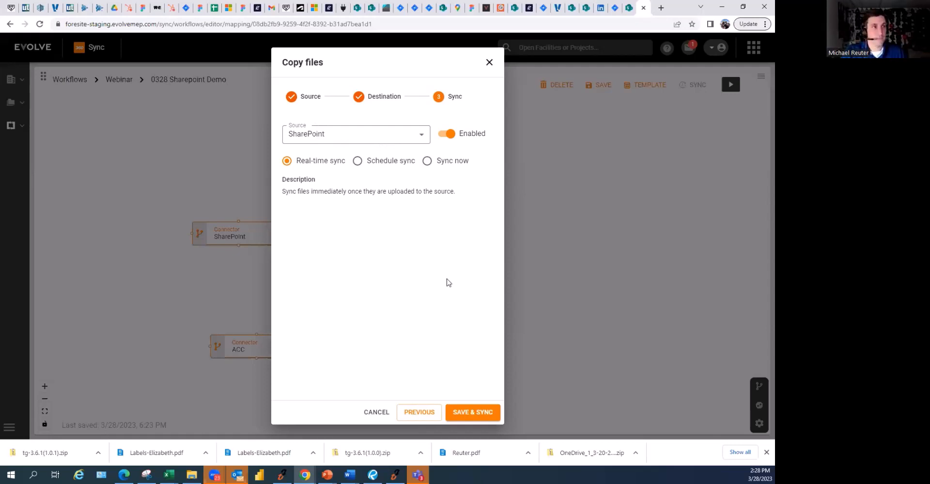
left_click(469, 411)
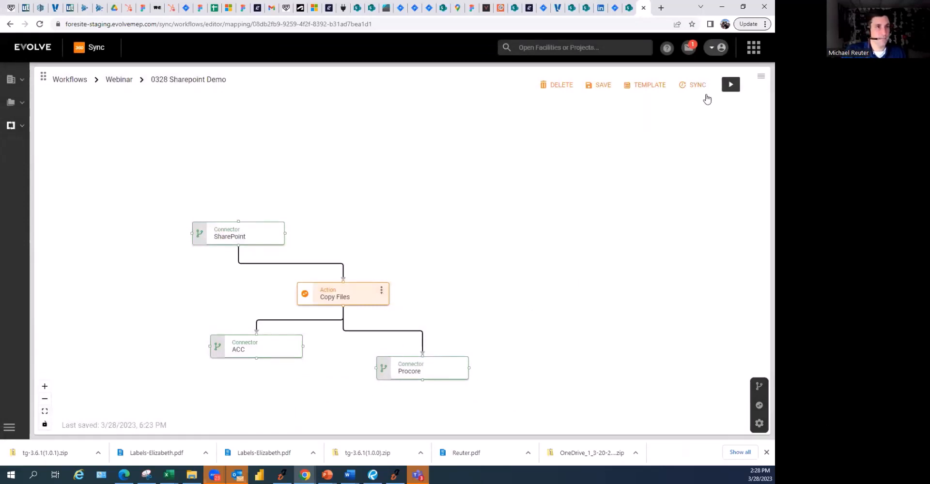
Save the mapping and run the sync for all source and destination flows.
left_click(600, 87)
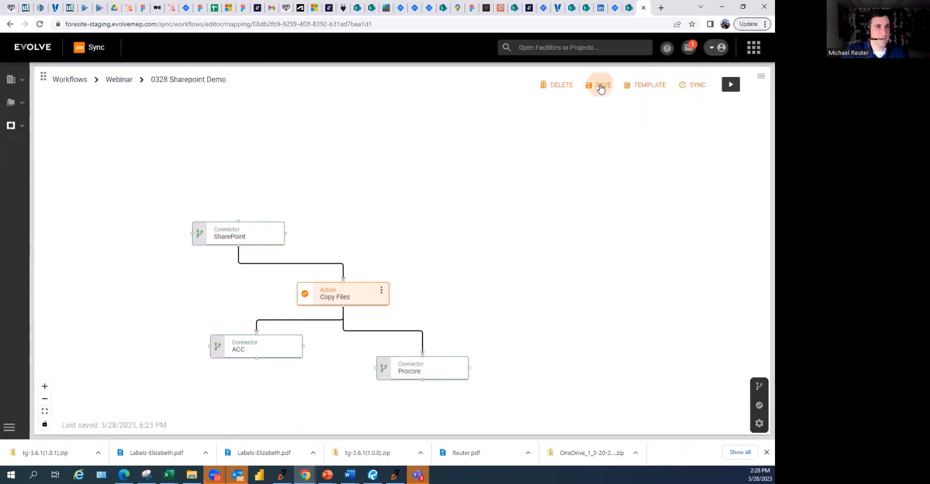
left_click(730, 85)
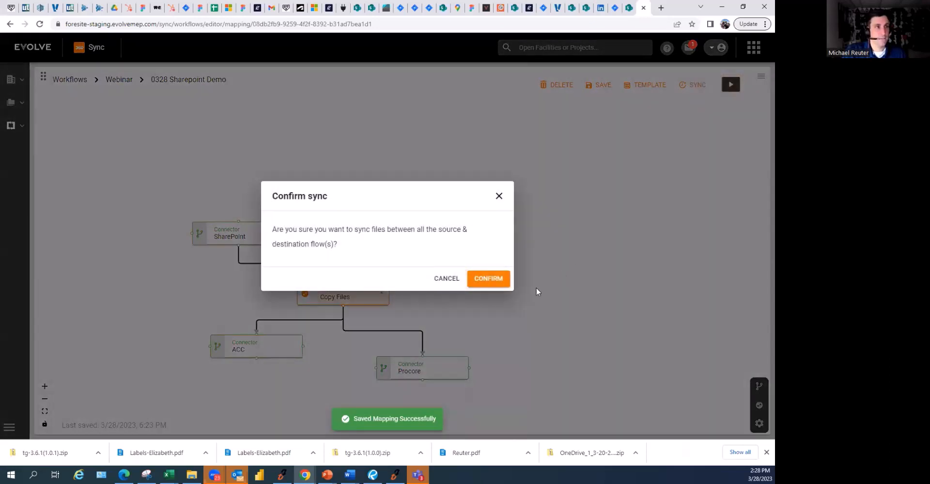
left_click(488, 279)
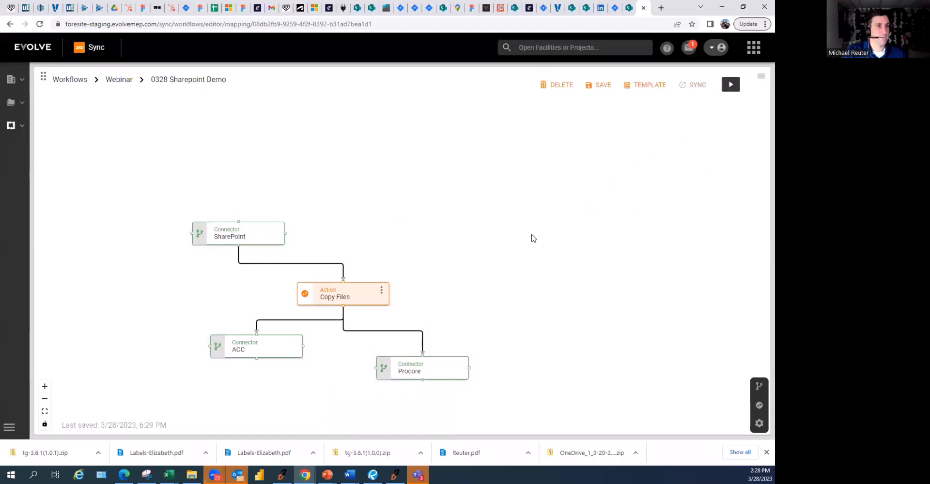
Reopen the Copy Files action, check its available source connectors and close it without making changes.
left_click(381, 291)
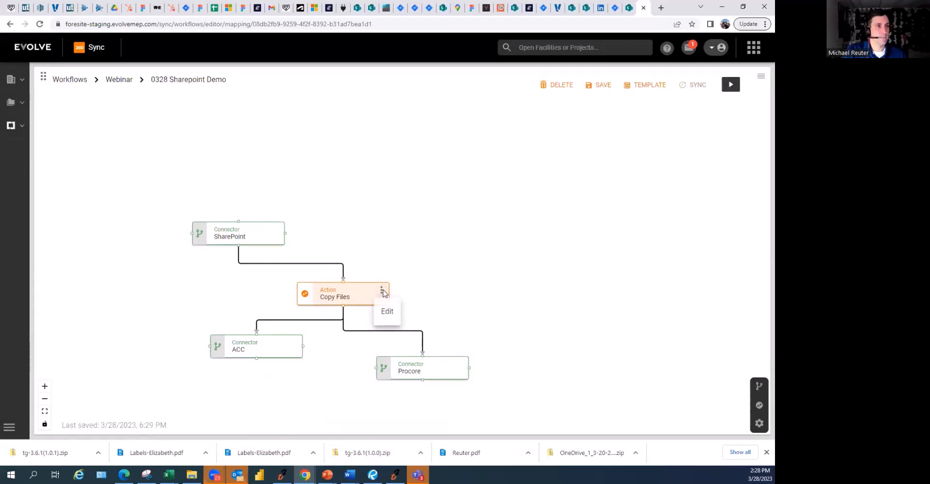
left_click(386, 313)
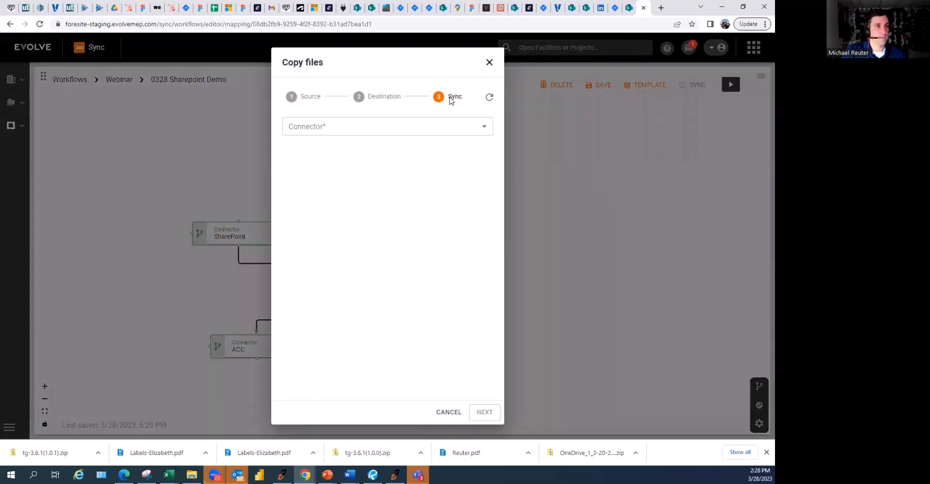
left_click(325, 128)
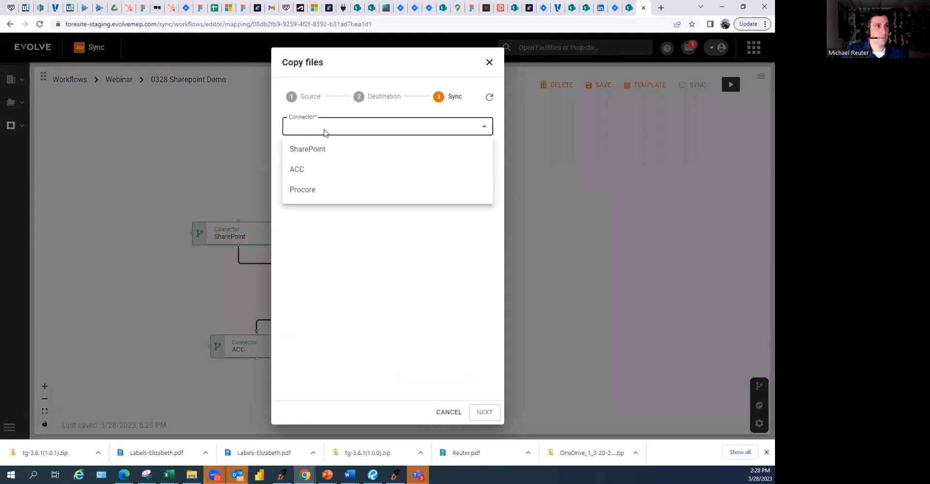
left_click(633, 185)
left_click(489, 62)
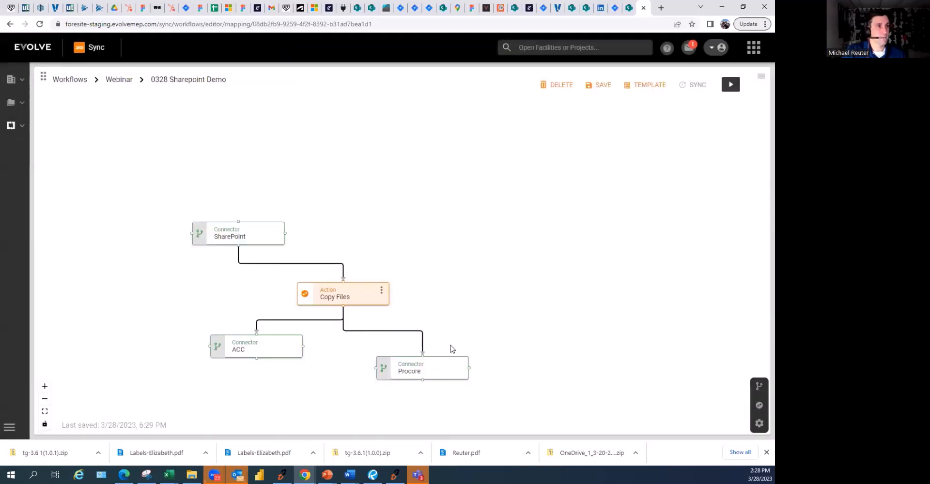
Save the 0328 Sharepoint Demo mapping again and reload the page.
left_click(611, 86)
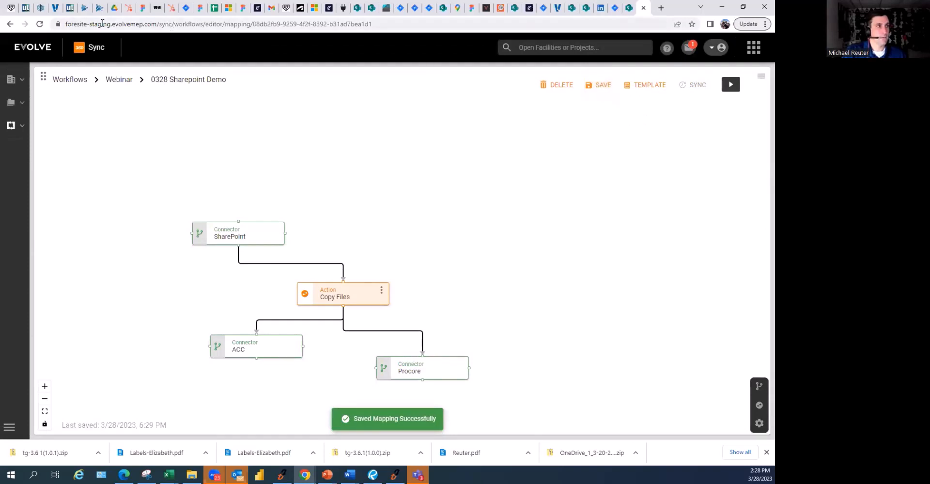
left_click(40, 24)
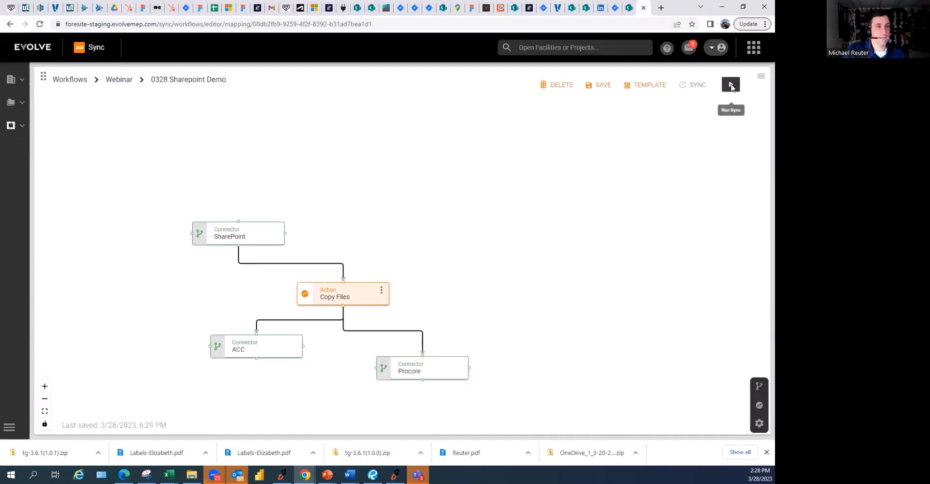
Edit the Copy Files action and set its source to the SharePoint connector with the 360-Sync site.
left_click(381, 290)
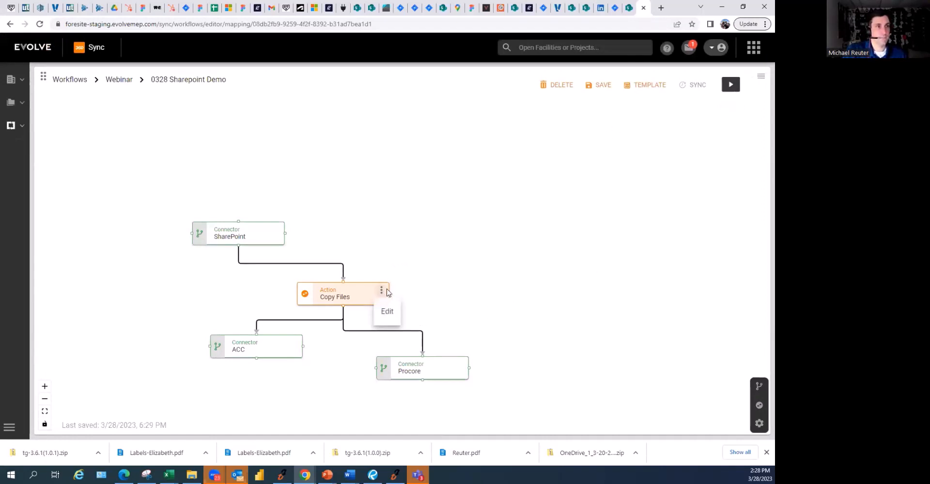
left_click(388, 312)
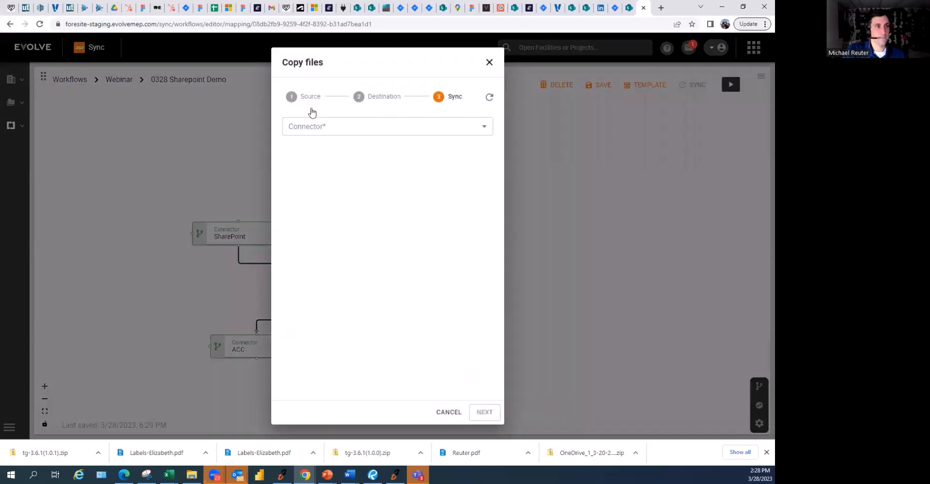
left_click(319, 127)
left_click(323, 155)
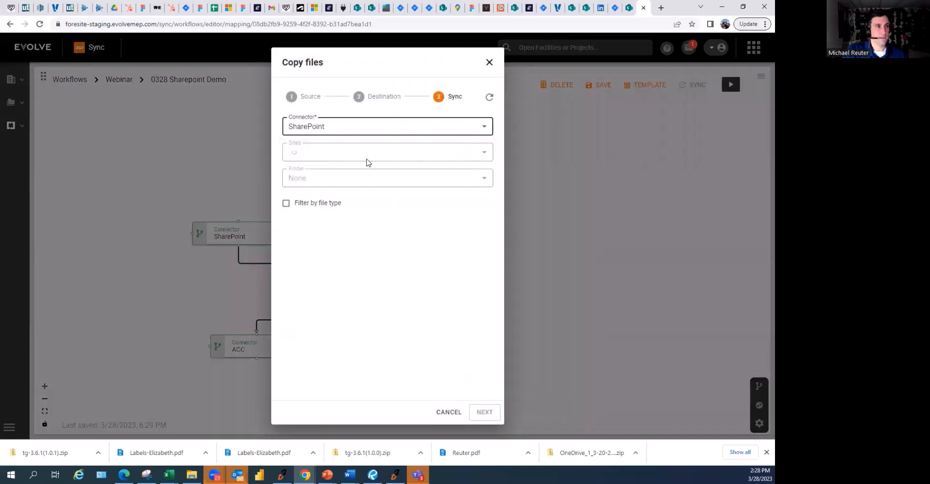
left_click(472, 160)
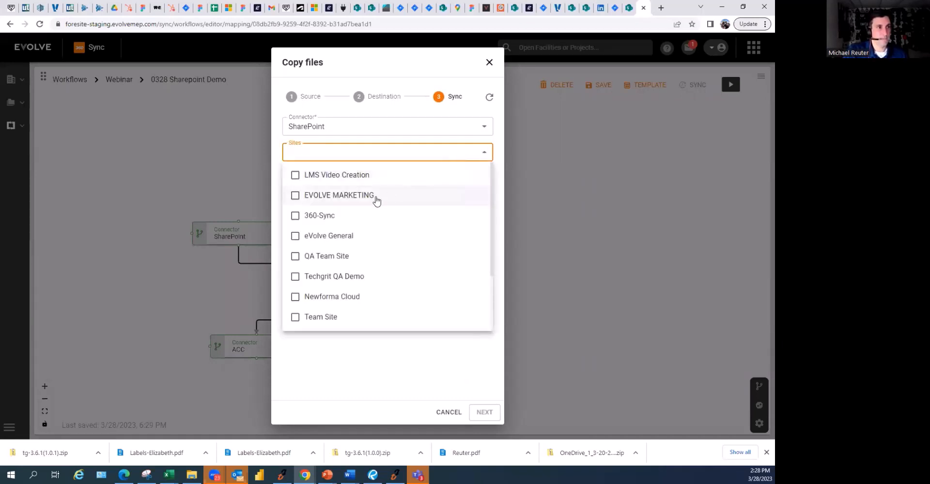
left_click(326, 222)
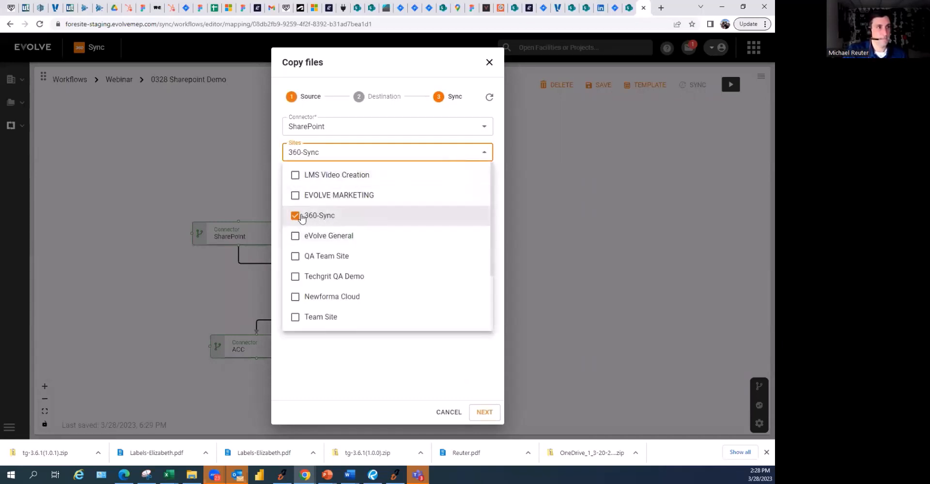
key("Escape")
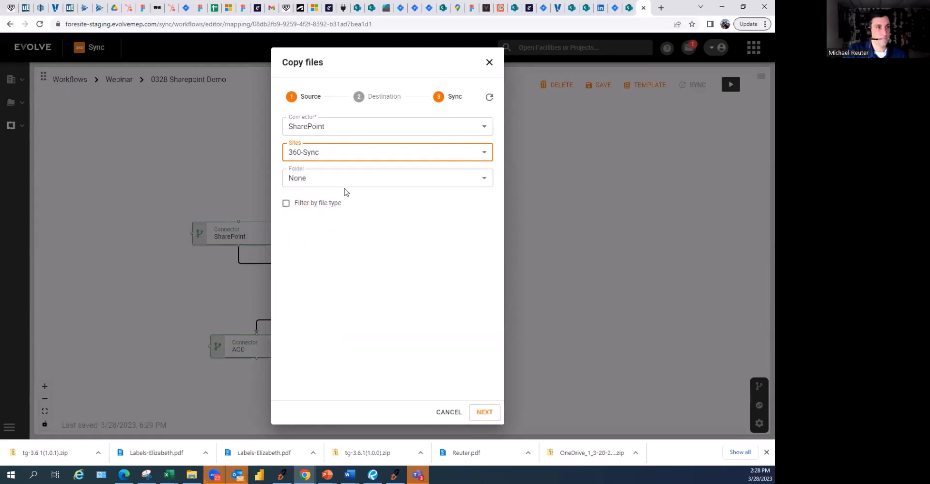
Choose the Coordination folder under Shared Documents > 360 Sync Download as the source folder and proceed to the destination settings.
left_click(343, 179)
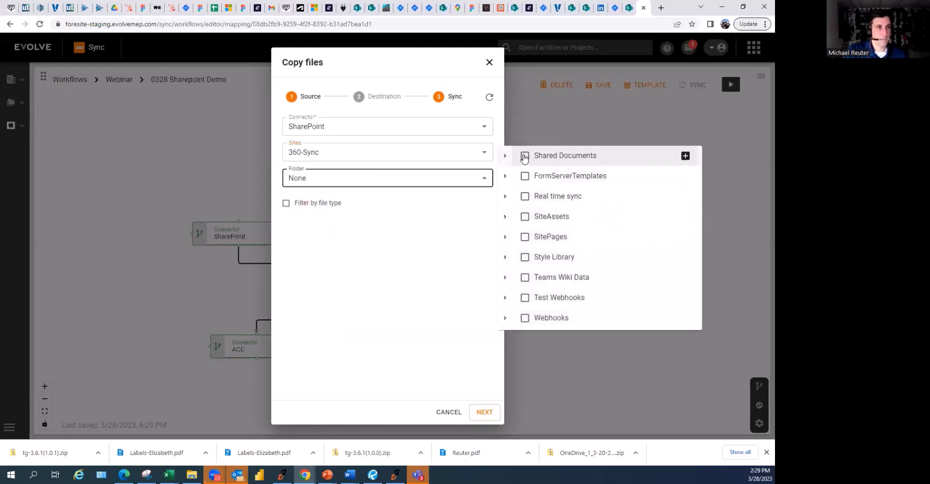
left_click(505, 156)
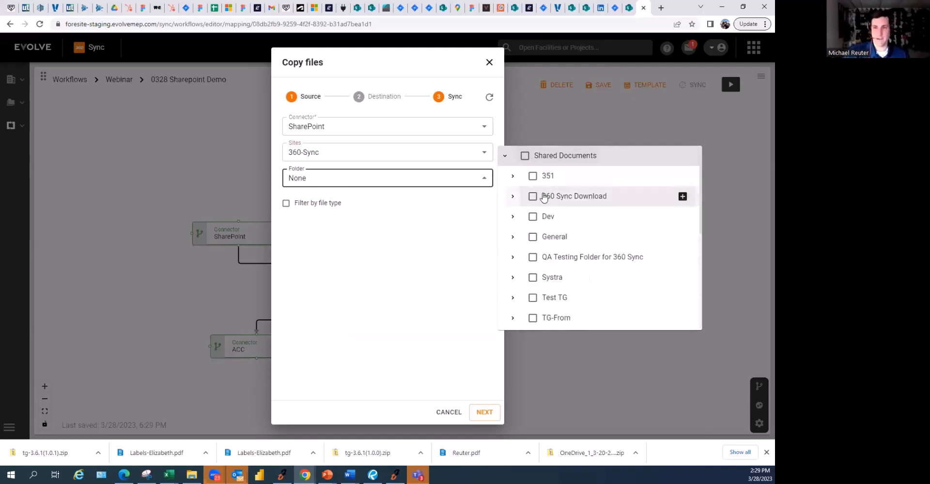
scroll(545, 252, "down", 4)
scroll(562, 254, "up", 4)
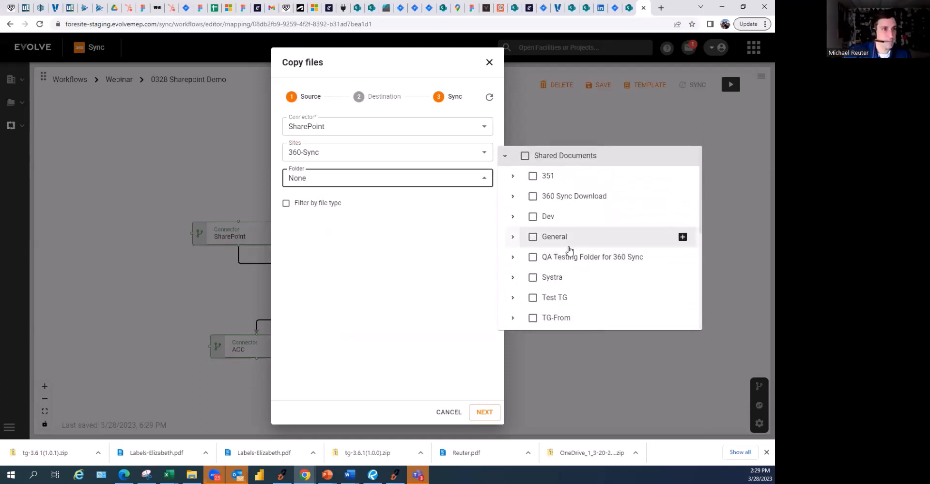
left_click(513, 197)
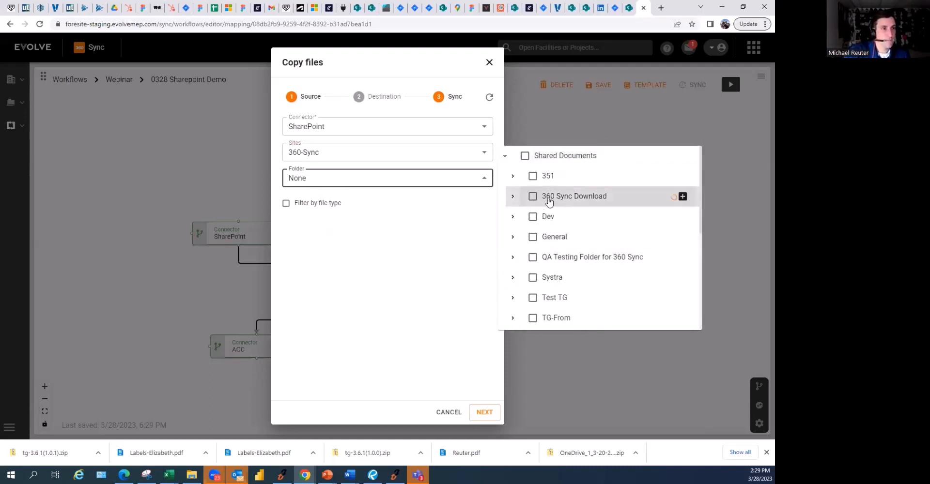
scroll(573, 269, "down", 1)
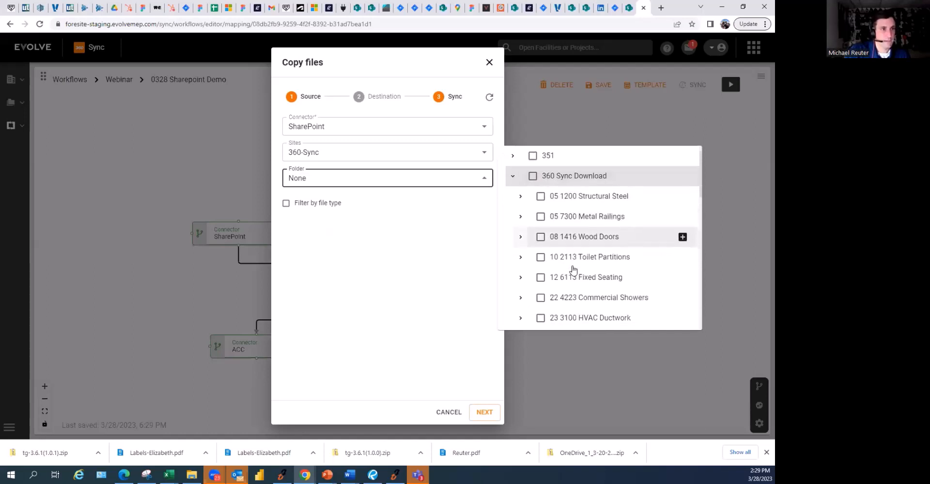
scroll(573, 270, "down", 3)
left_click(539, 262)
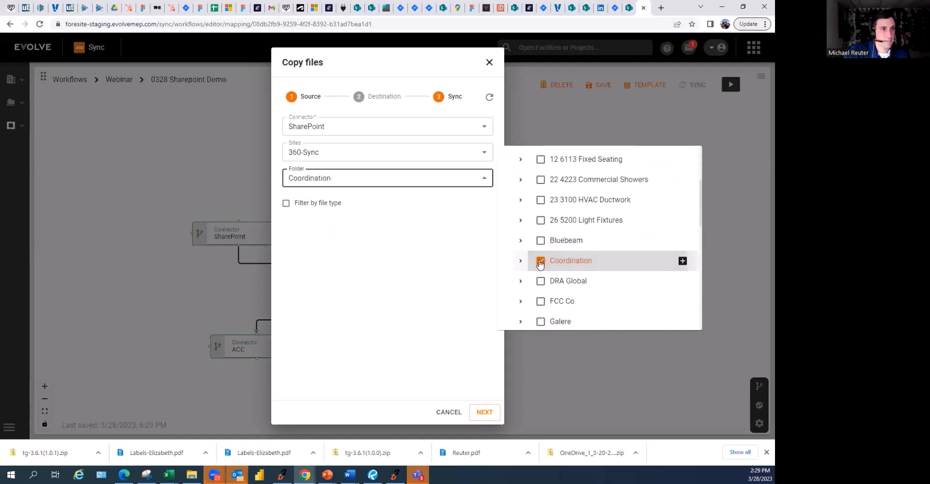
left_click(460, 367)
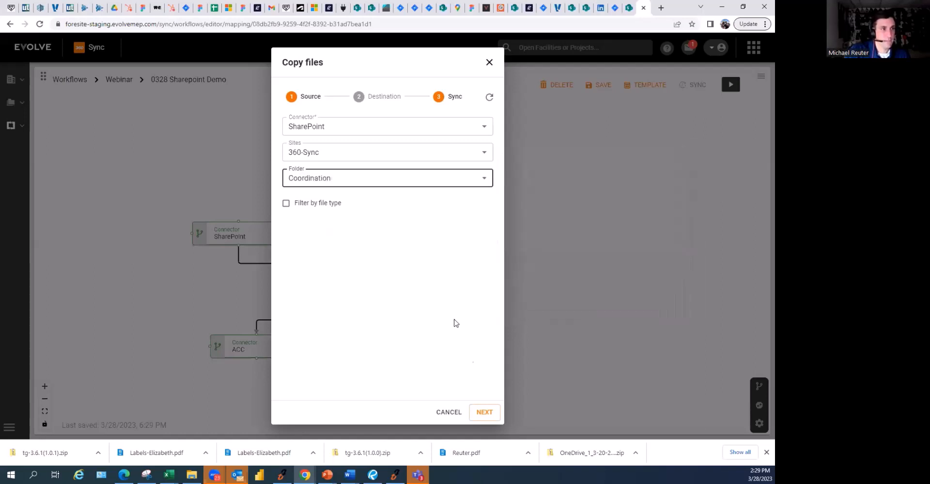
left_click(486, 415)
Set Destination 1 to ACC with hub (Docs) ASTI - CTG, project 2021 MEP Force and folder Project Files.
left_click(373, 143)
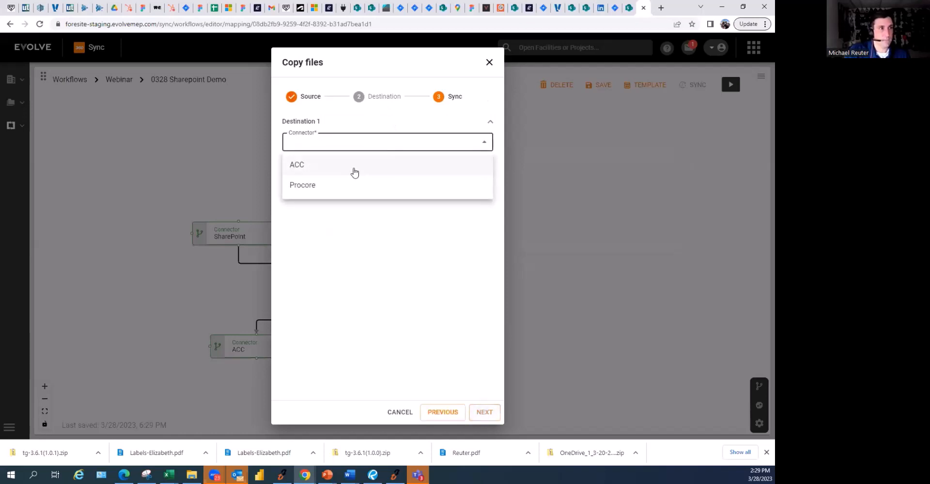
left_click(329, 168)
left_click(350, 176)
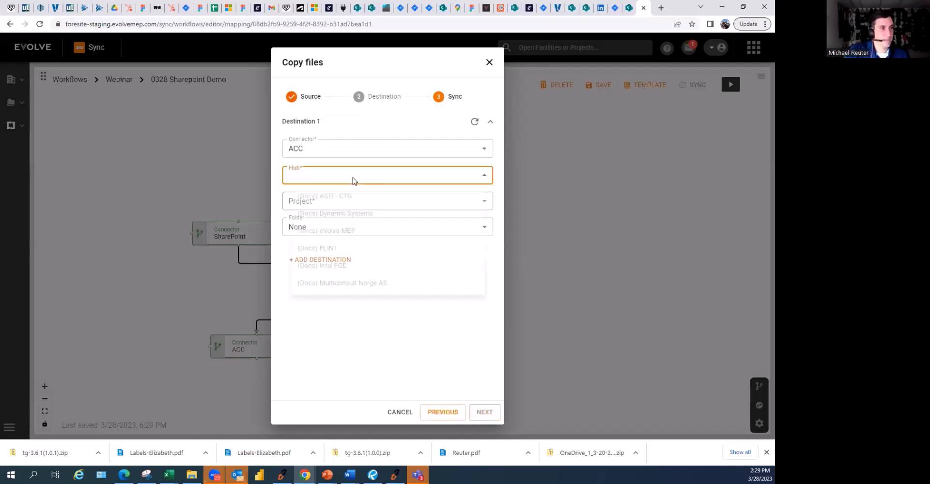
left_click(346, 208)
left_click(372, 208)
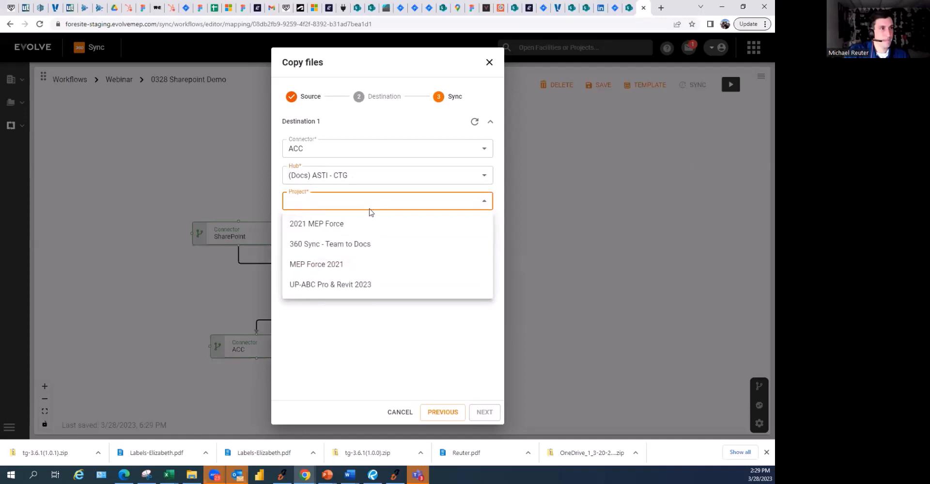
left_click(334, 224)
left_click(406, 229)
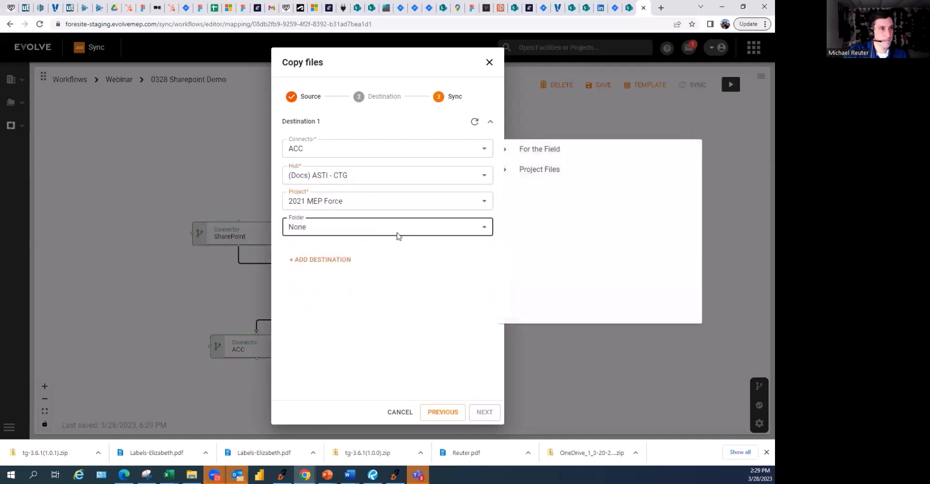
left_click(523, 182)
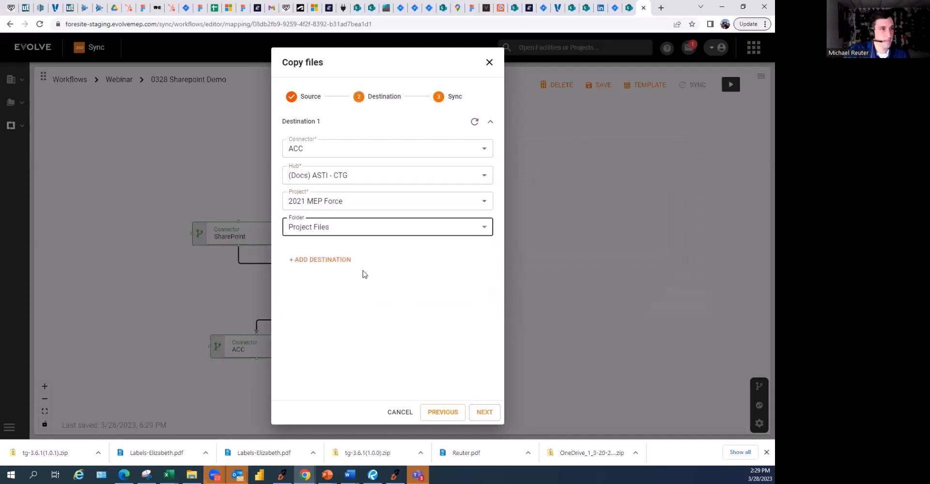
Add a second destination using Procore with company XL Construction, project 360 Sync Testing and document type Documents.
left_click(333, 262)
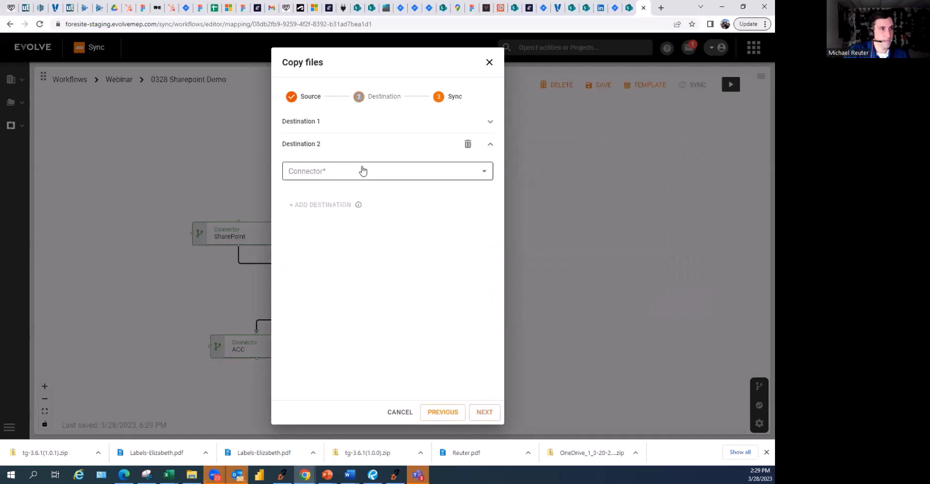
left_click(362, 173)
left_click(342, 195)
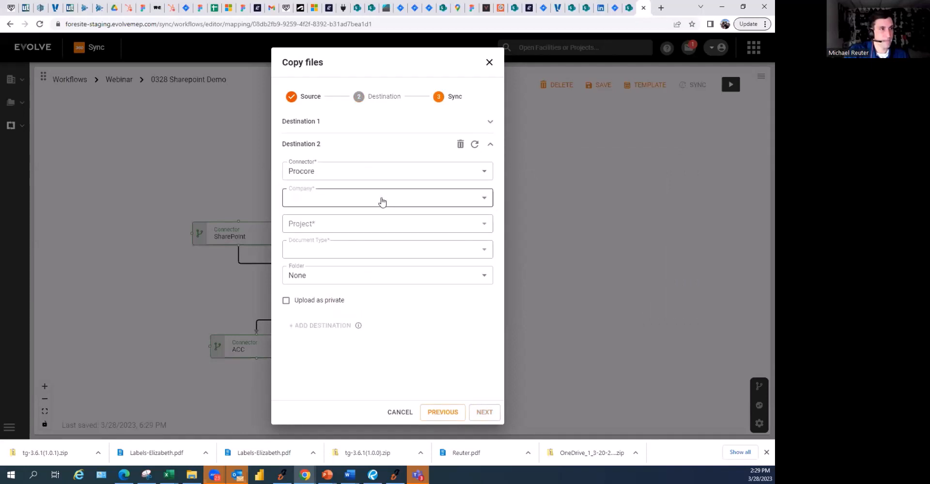
left_click(379, 201)
left_click(333, 240)
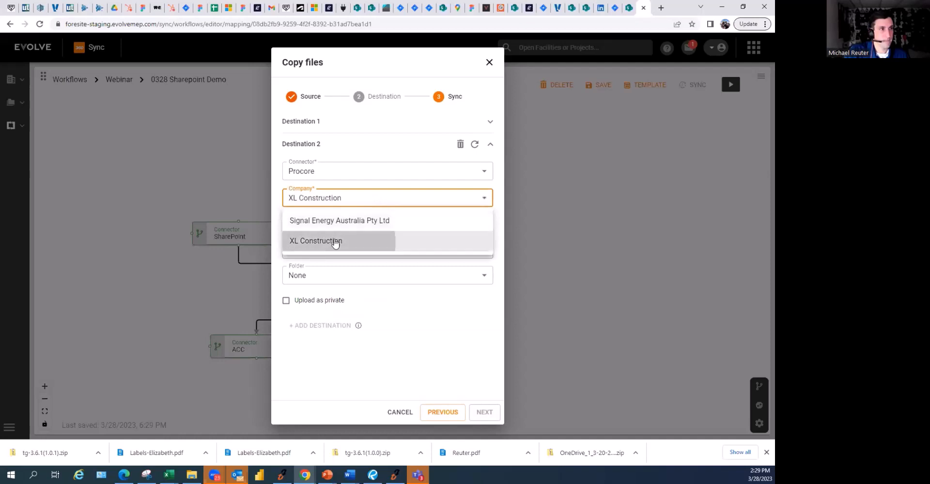
left_click(410, 227)
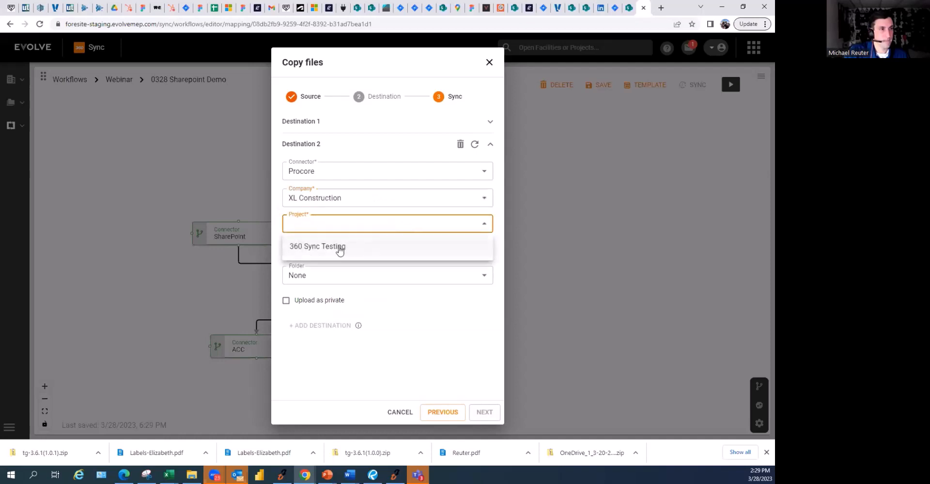
left_click(338, 247)
left_click(402, 251)
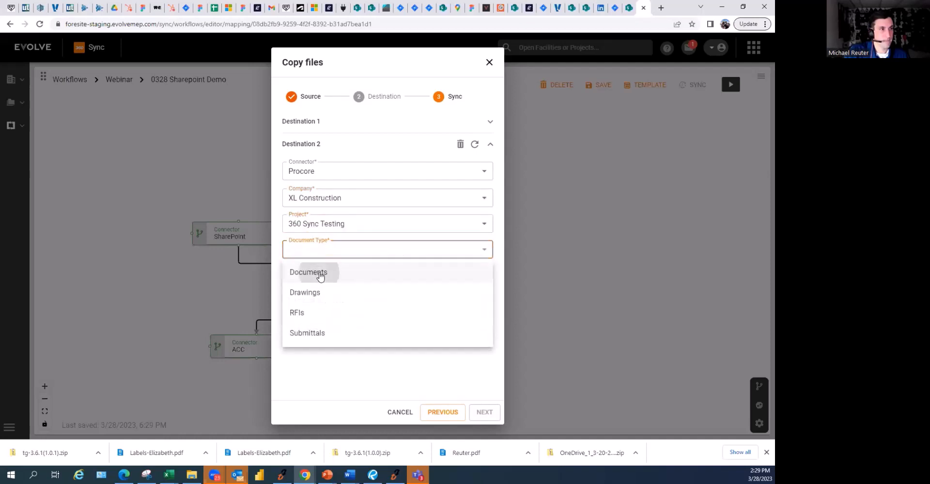
left_click(318, 273)
Choose the Baker folder under 360 Sync Testing as the Procore destination folder and proceed to the sync settings.
left_click(409, 276)
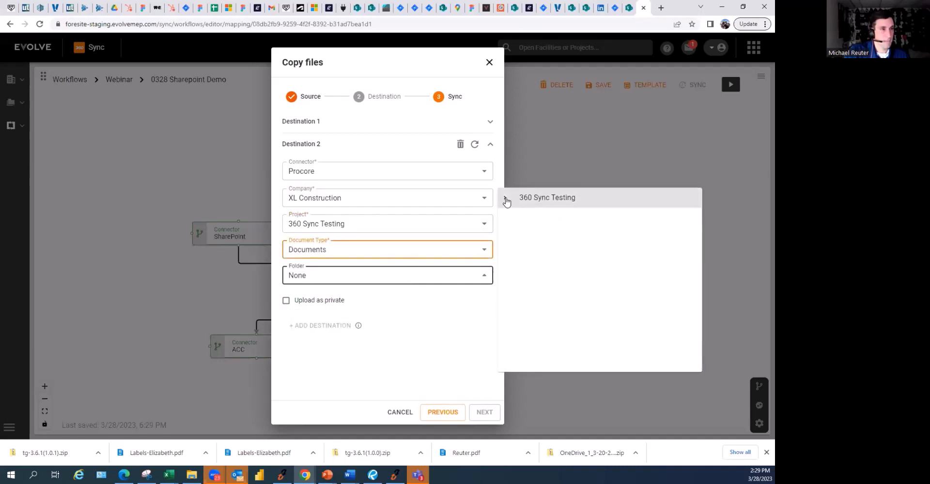
left_click(506, 199)
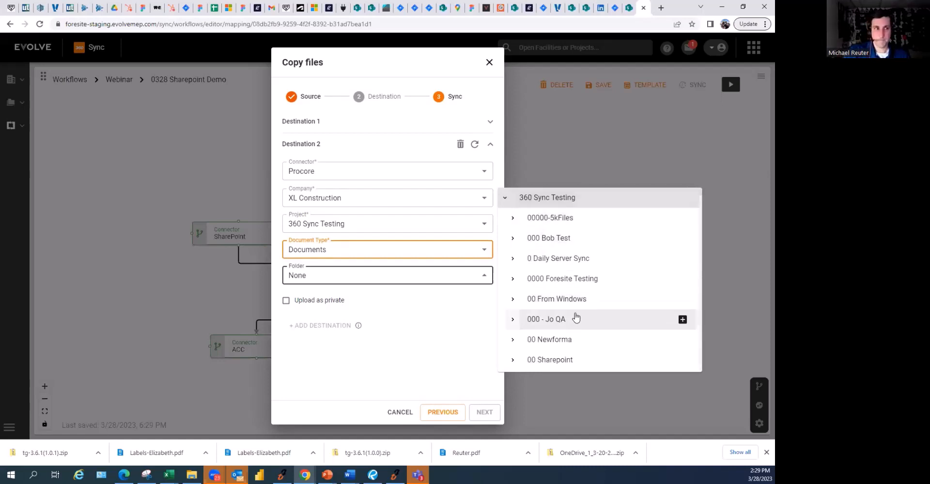
scroll(576, 319, "down", 6)
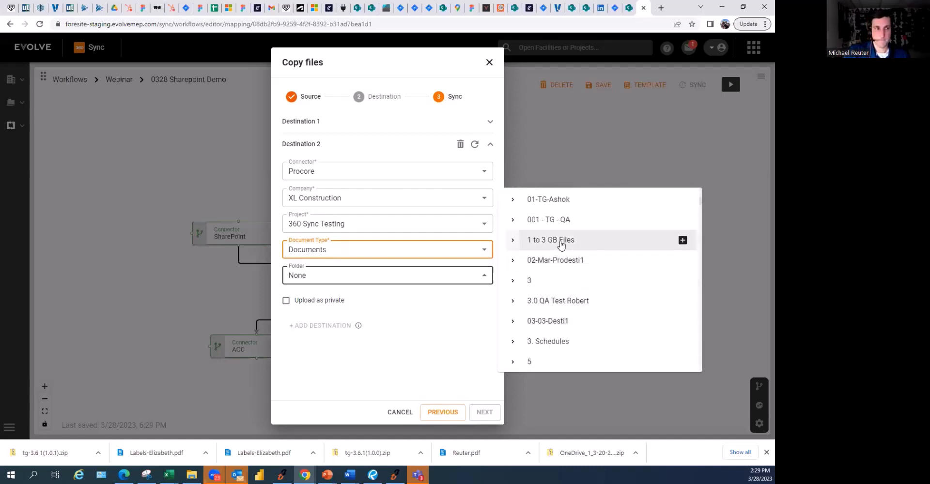
scroll(560, 317, "down", 5)
scroll(560, 317, "down", 5)
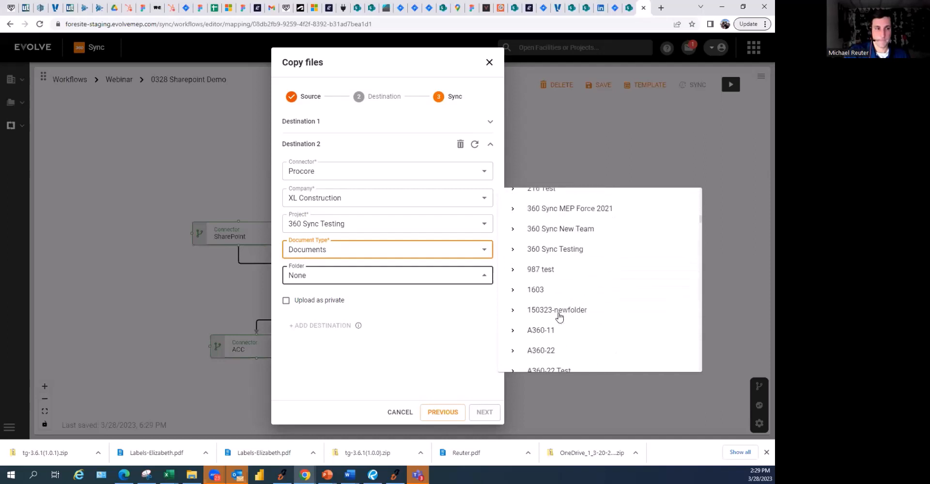
scroll(556, 326, "down", 5)
left_click(540, 330)
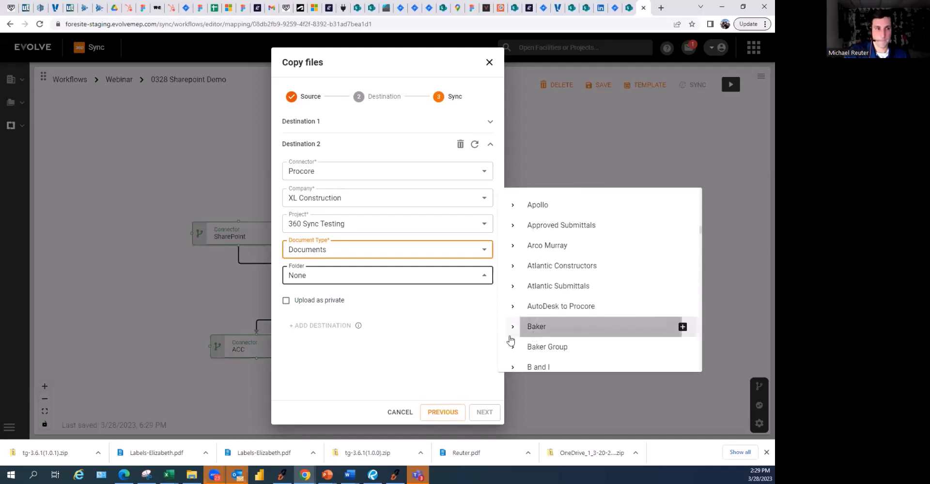
left_click(485, 413)
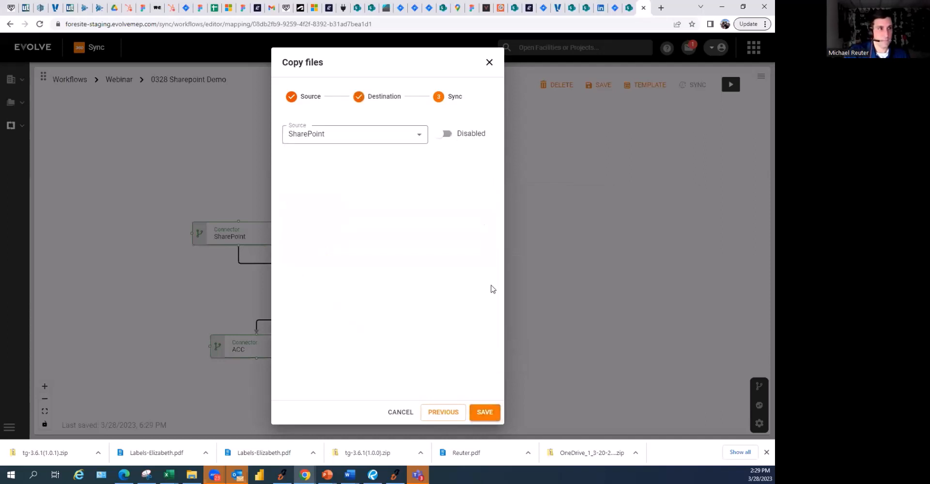
Enable syncing for the SharePoint source with the Sync now option, then save and sync the Copy Files action.
left_click(469, 141)
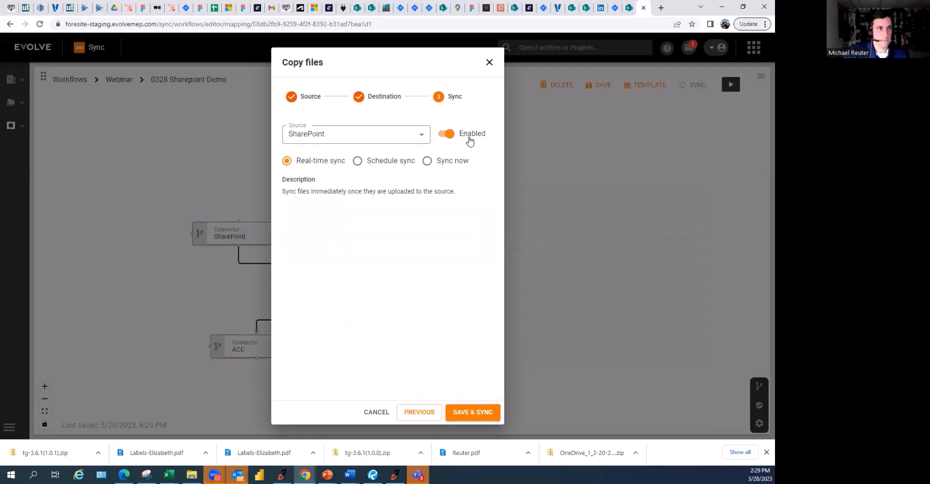
left_click(442, 167)
left_click(472, 411)
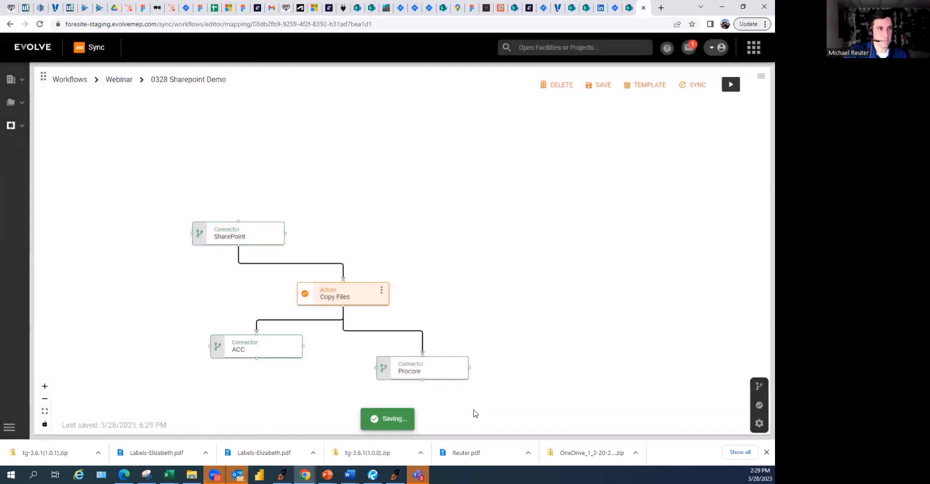